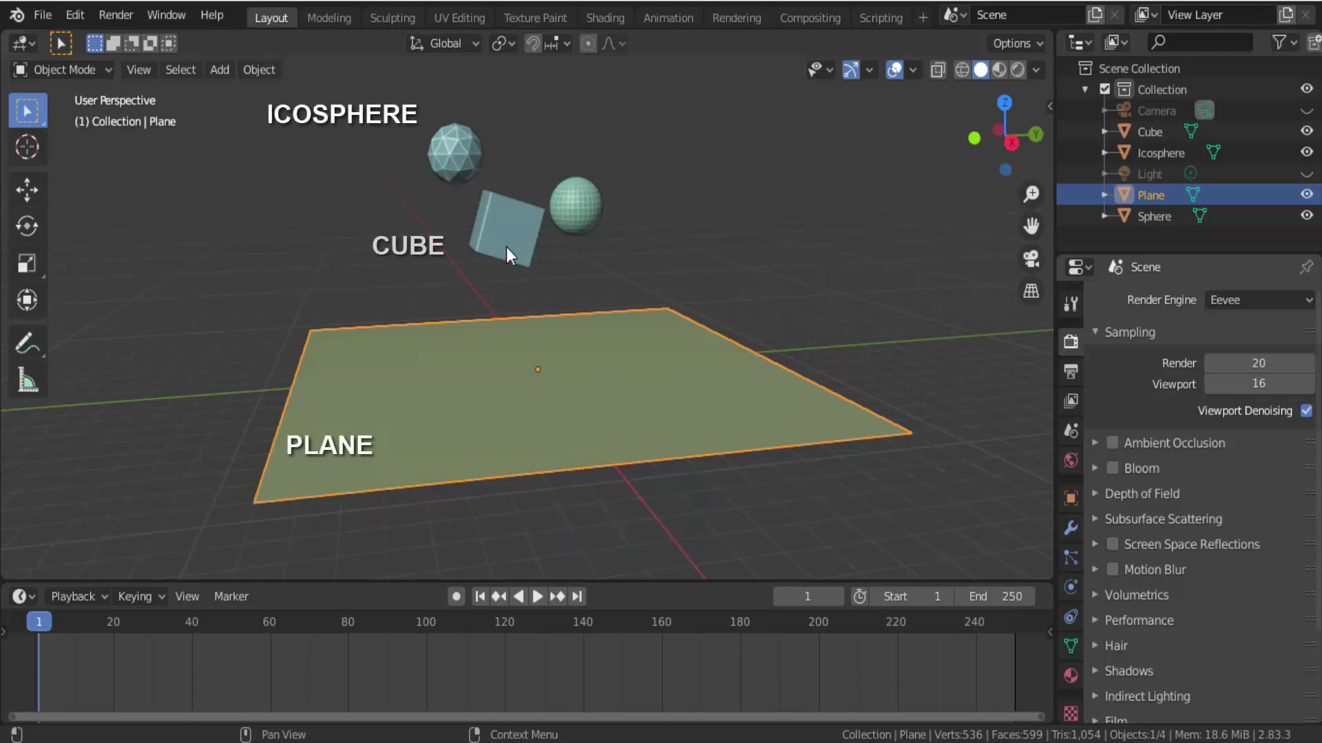
Step: Preview the animation before any physics is added, then return to frame 1
click(214, 71)
mouse_move(537, 596)
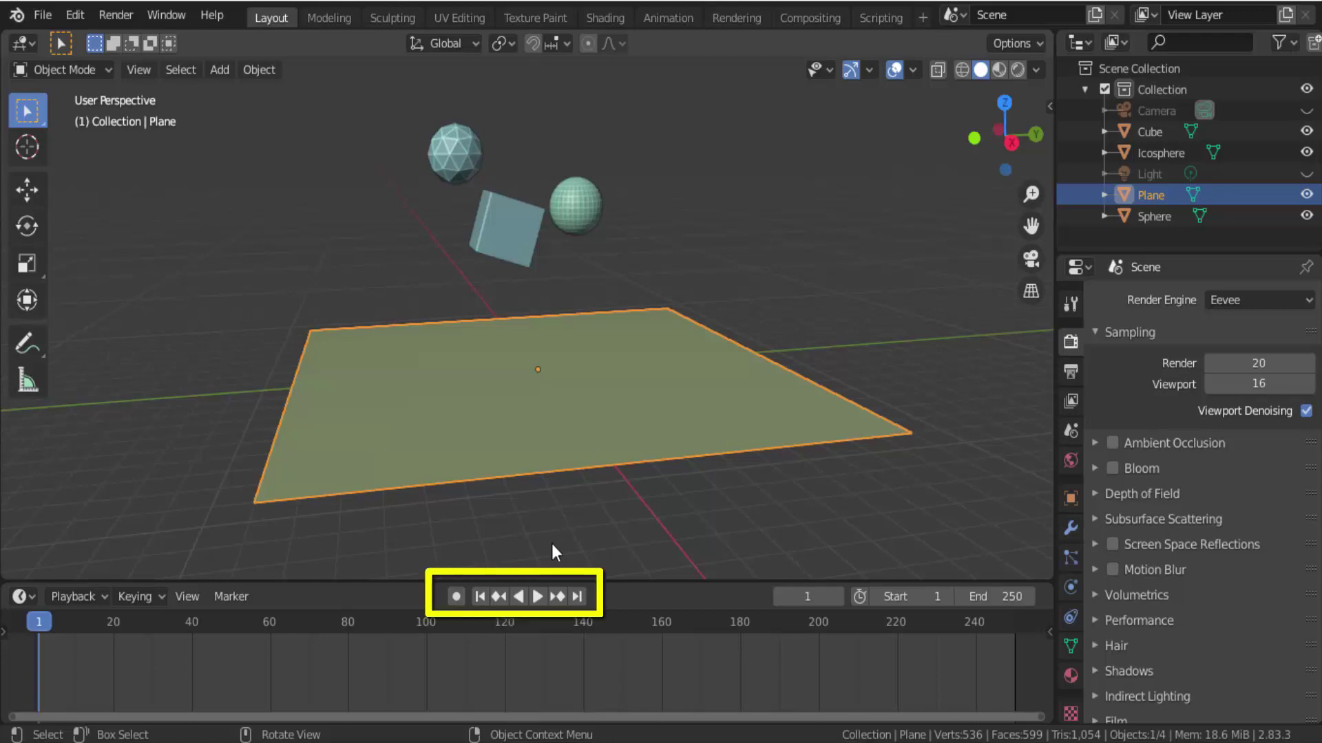
click(538, 597)
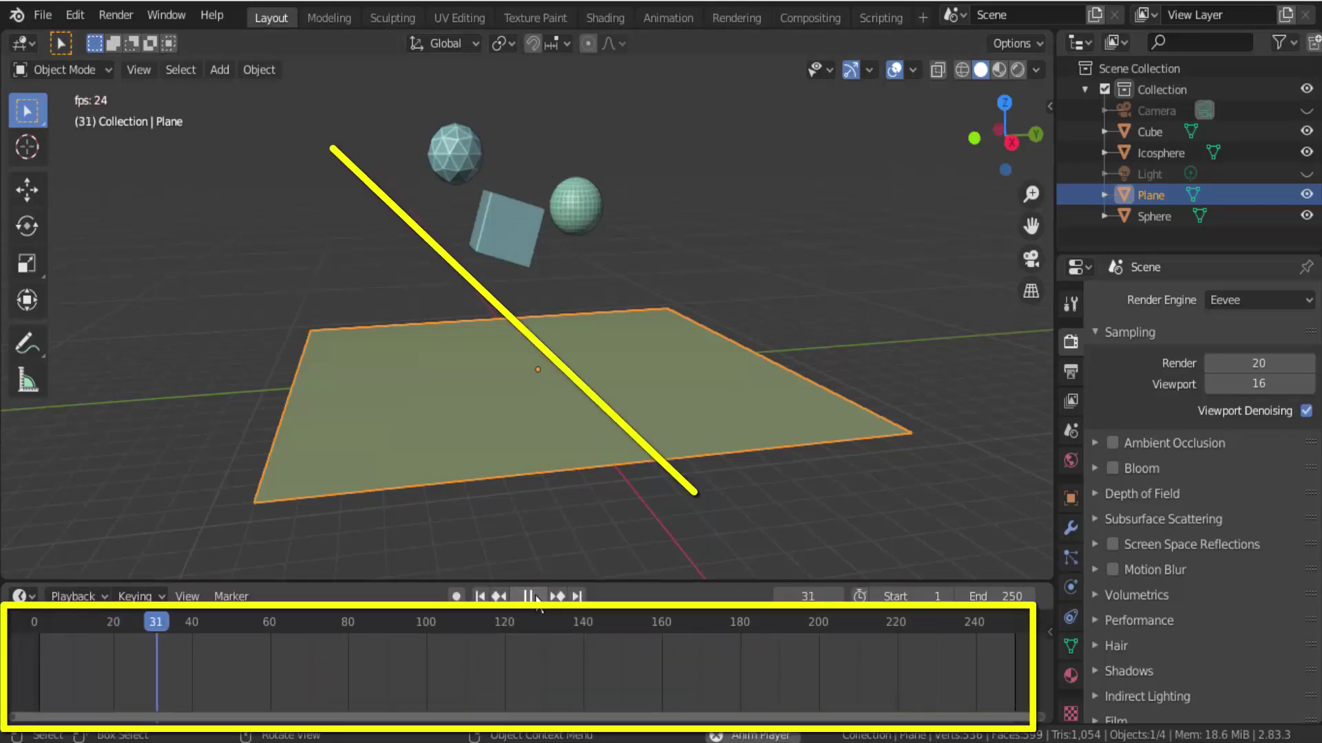
click(528, 598)
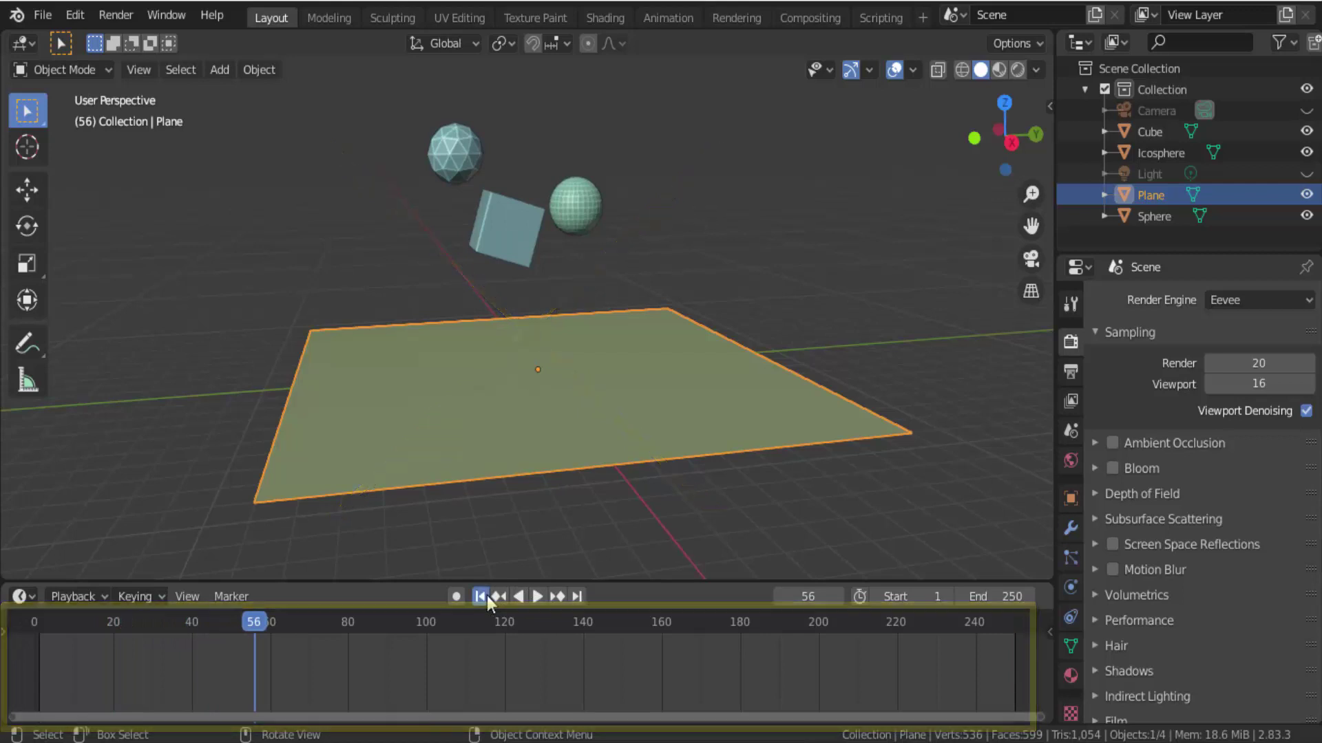
click(480, 597)
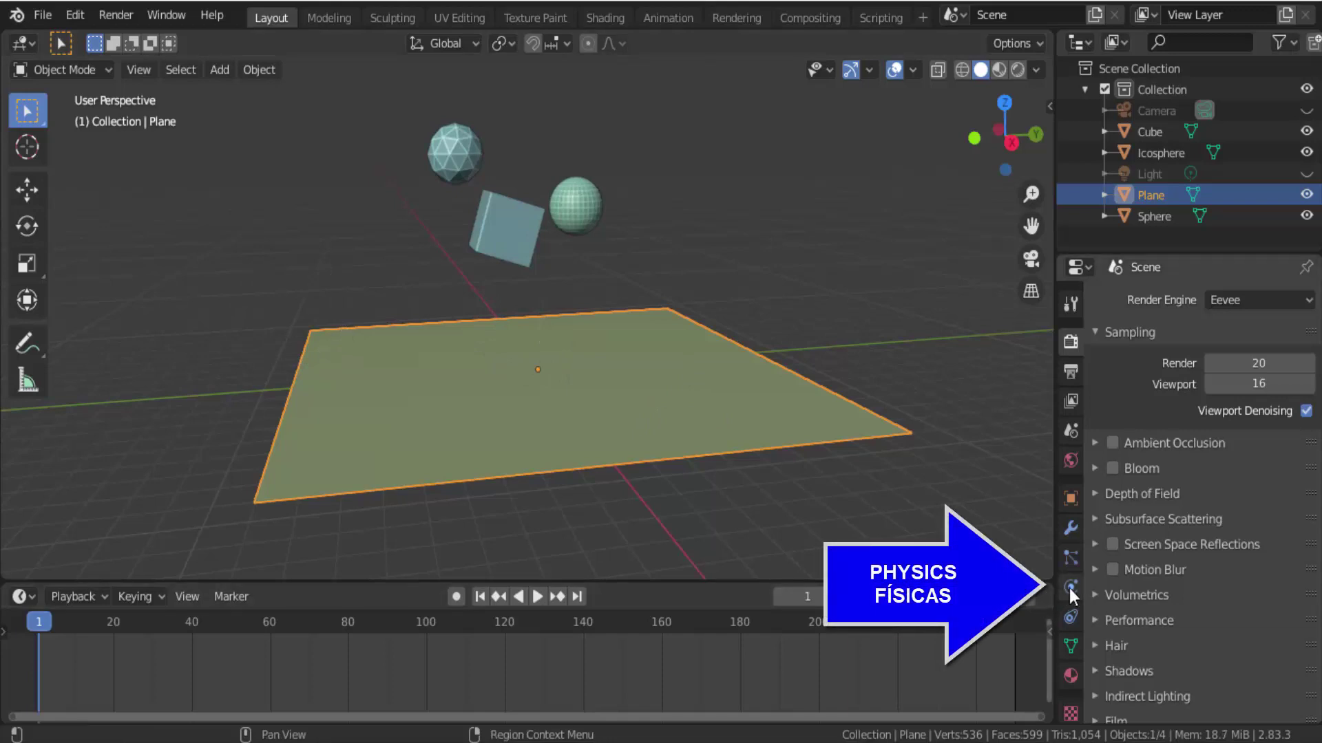
Step: Give the Plane Active rigid body physics, play back to watch it fall, then rewind to frame 1
click(1070, 588)
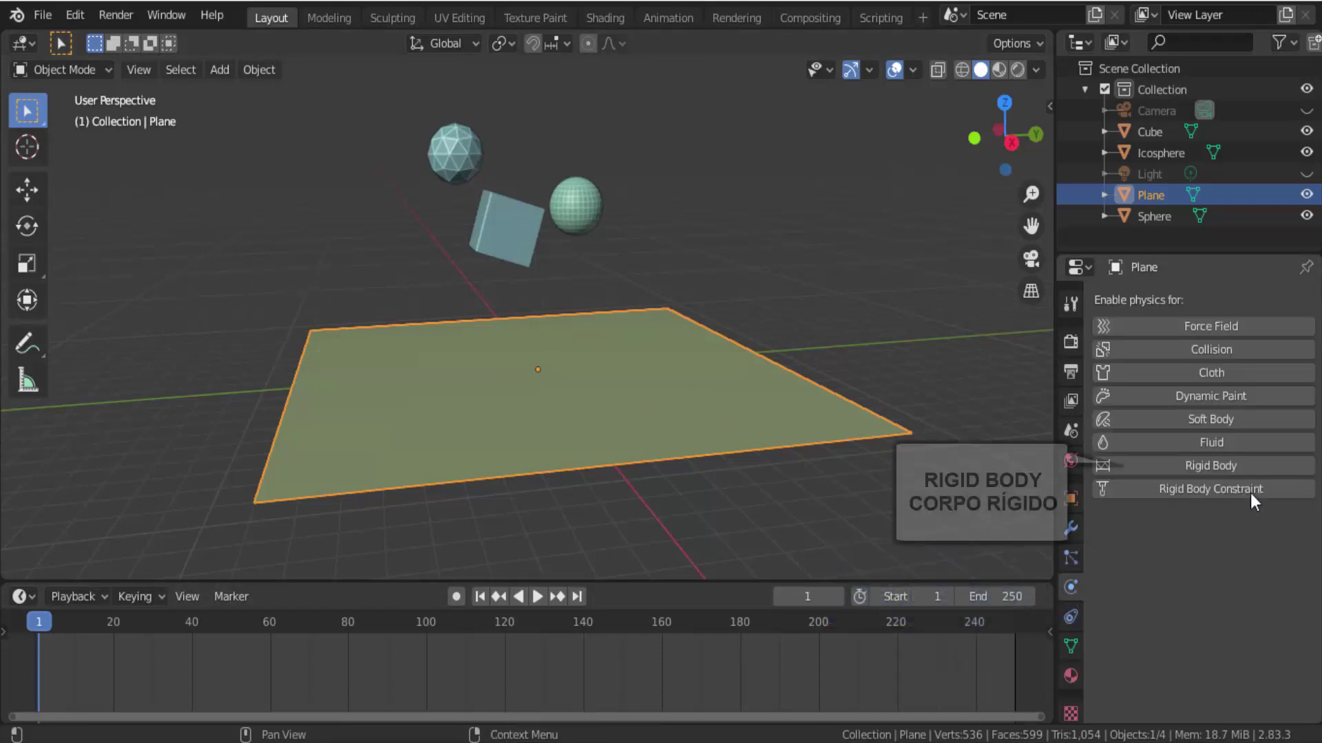
click(1228, 462)
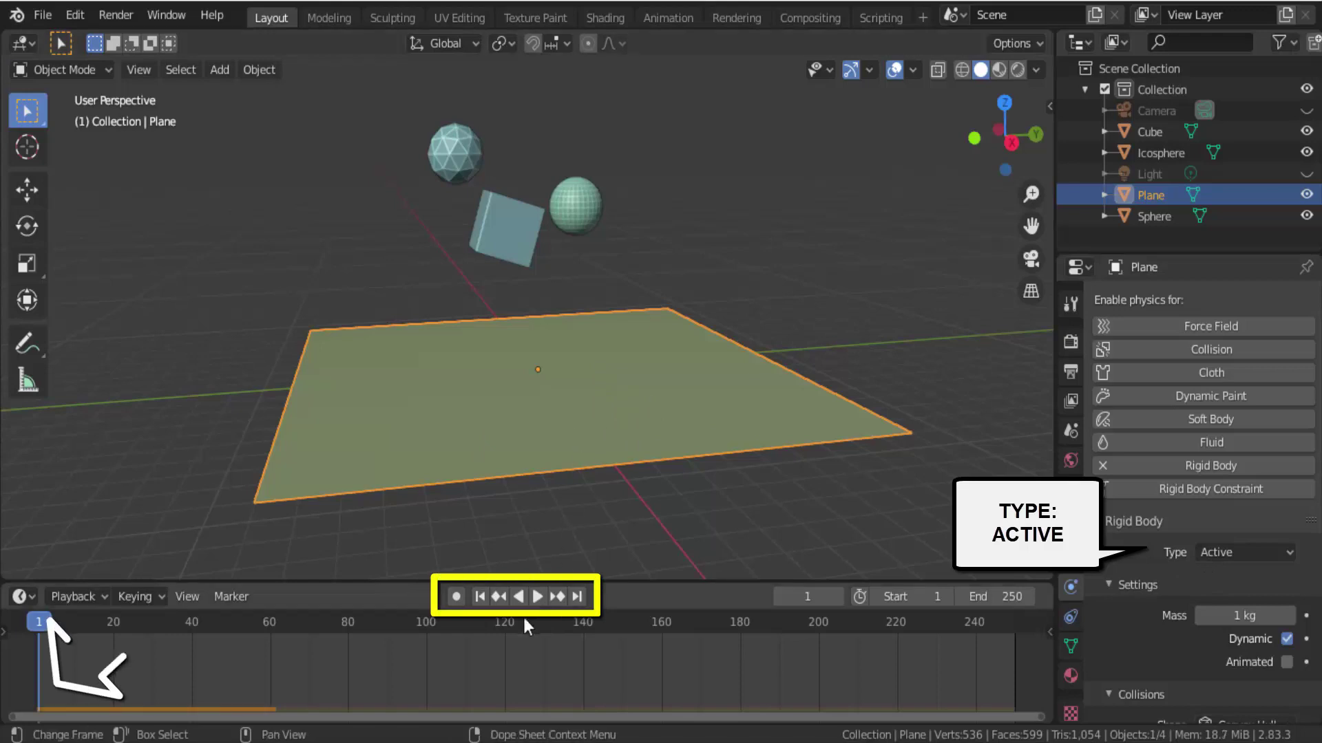
click(537, 597)
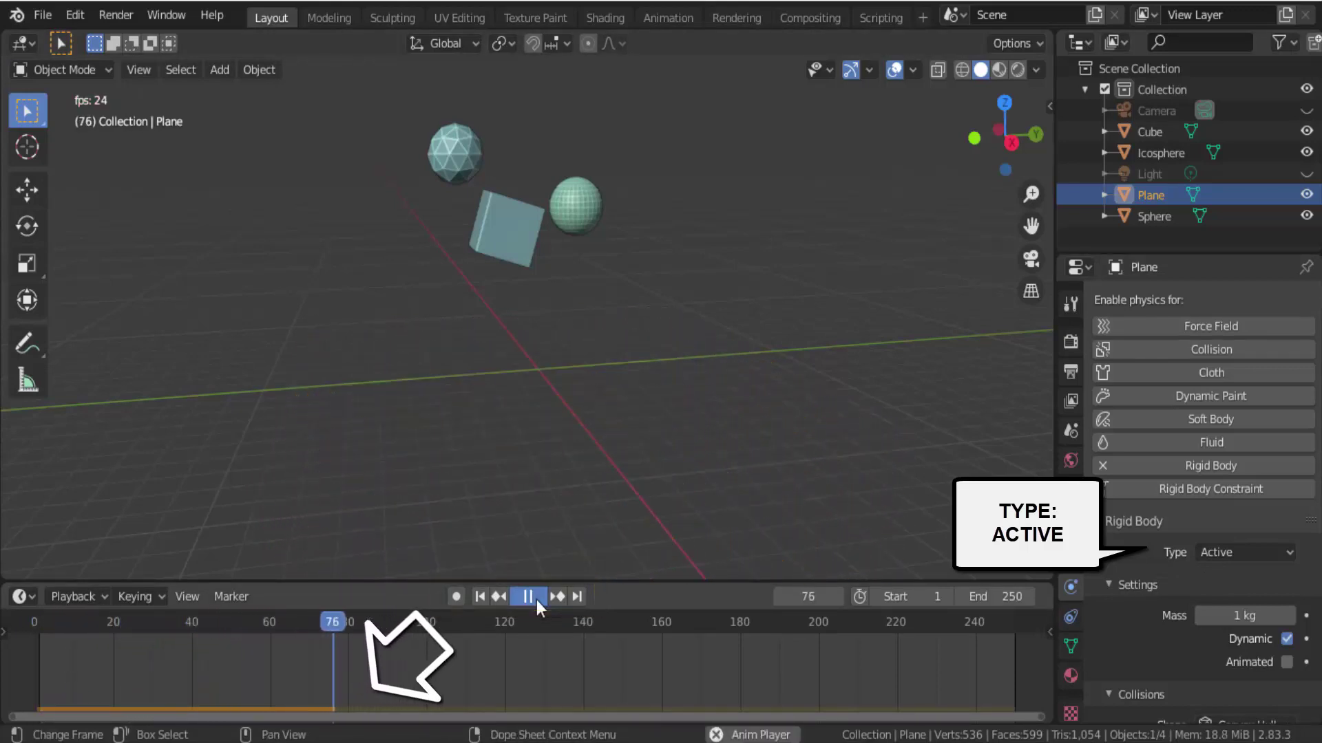
click(528, 597)
click(481, 596)
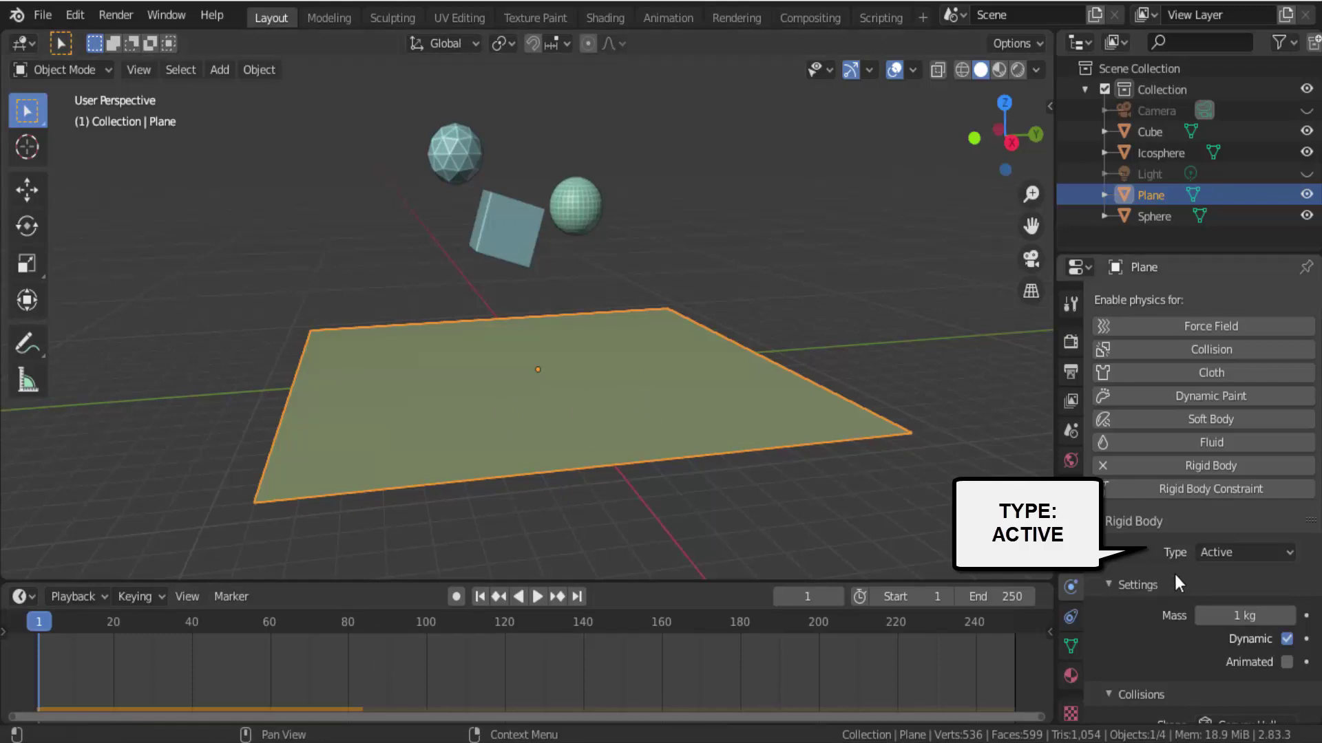
Step: Set the Plane's rigid body type to Passive, verify in playback it stays put, and rewind to frame 1
click(1233, 552)
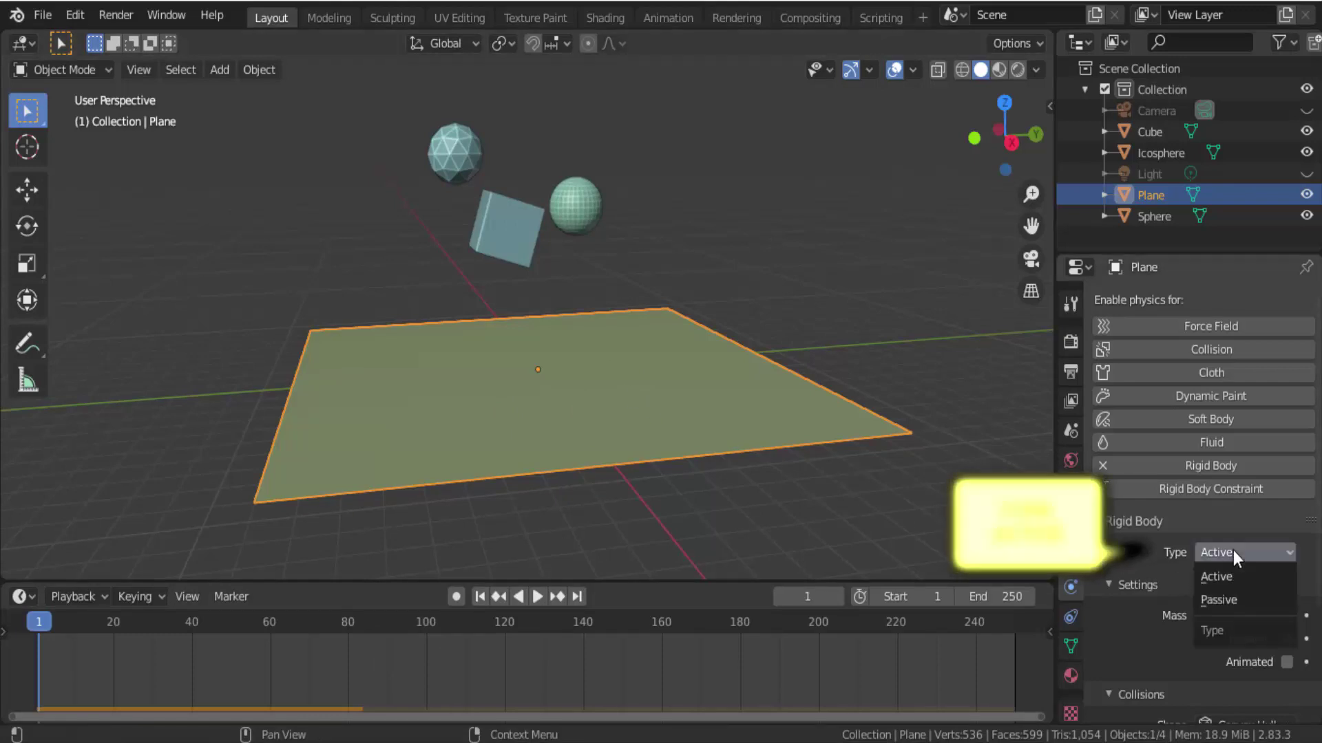
click(1214, 600)
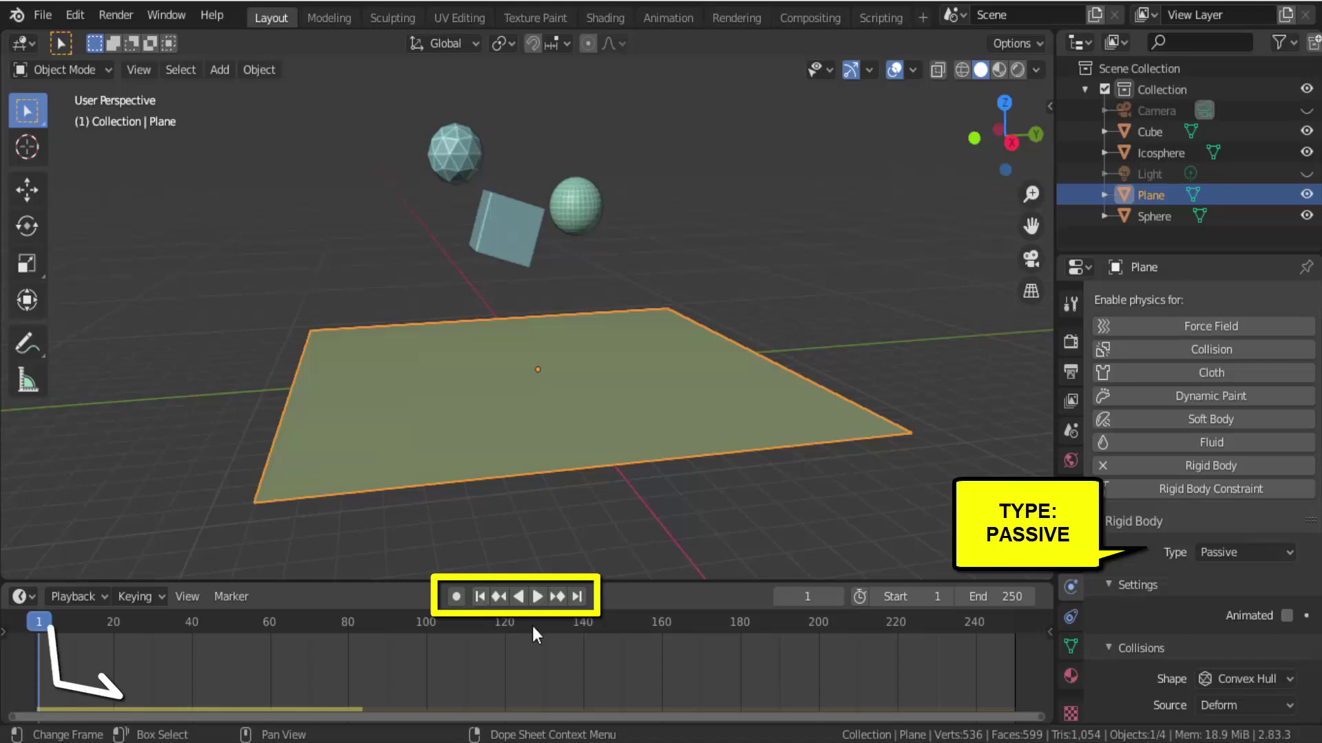
click(538, 599)
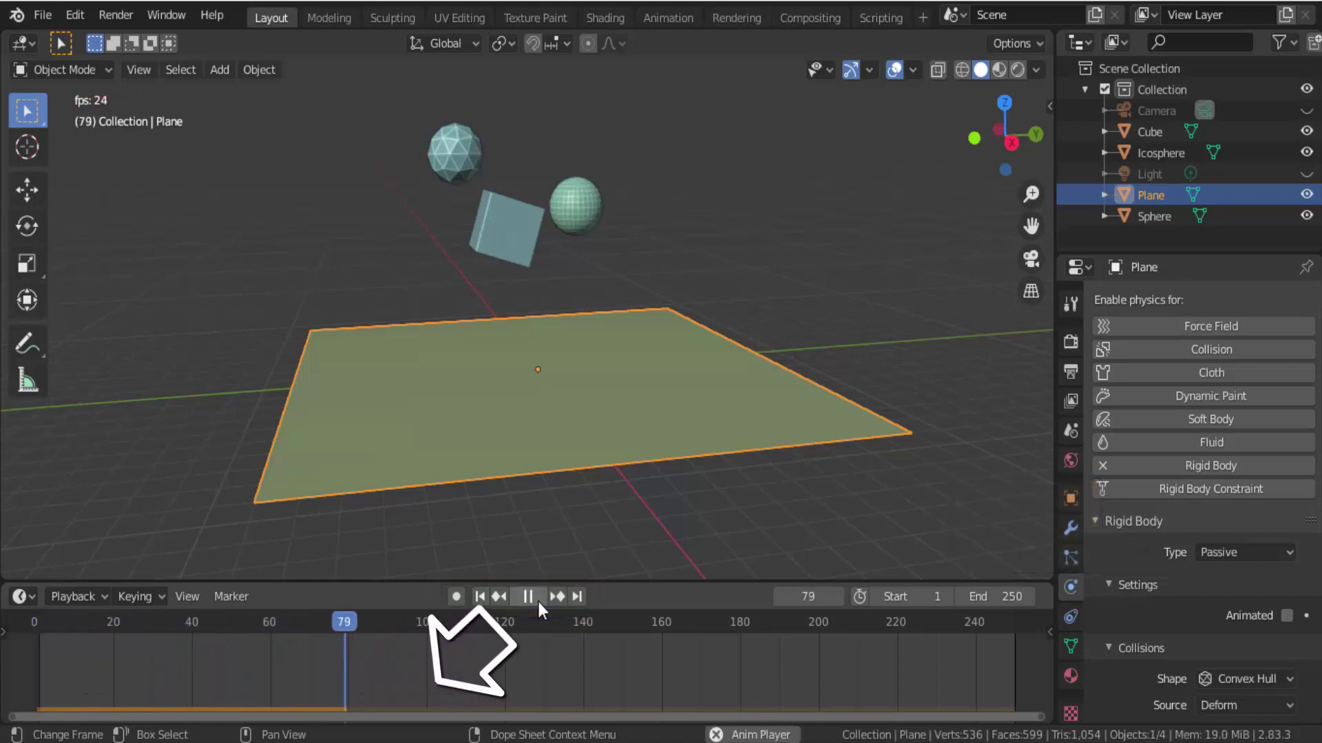
click(538, 601)
click(482, 598)
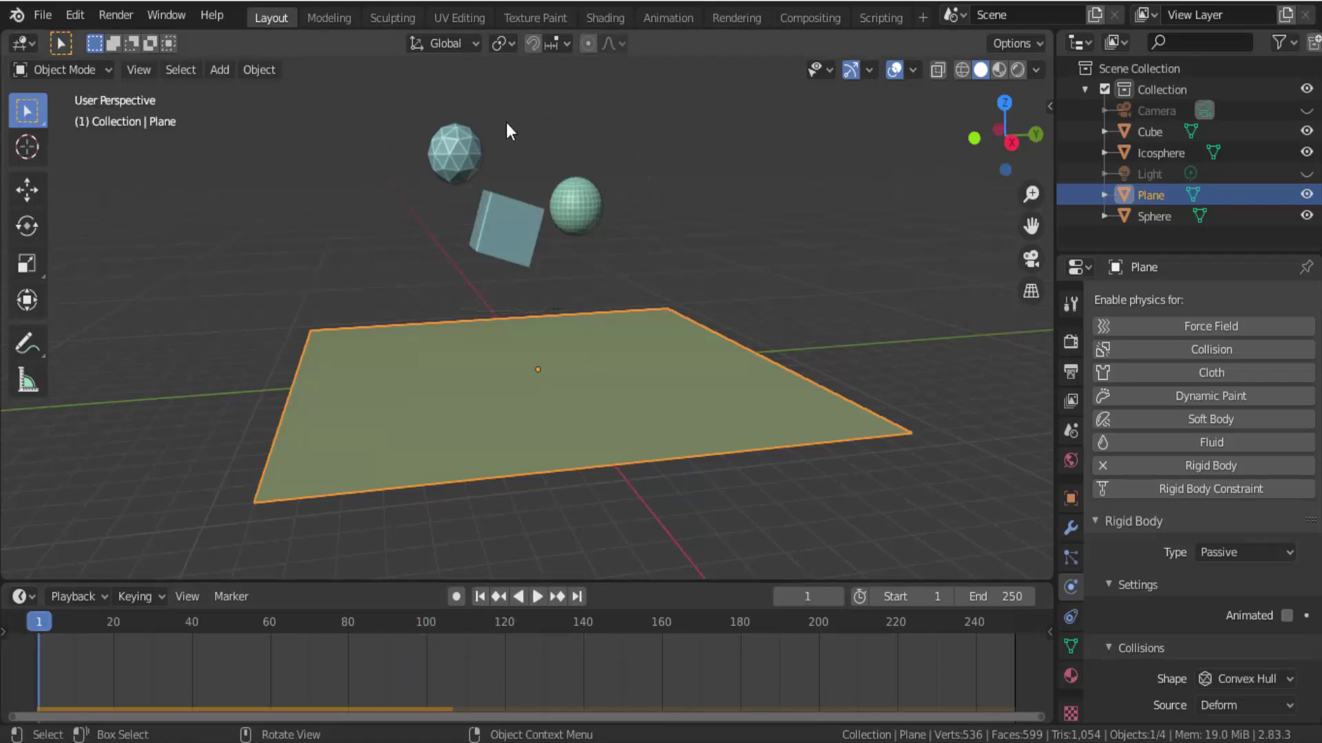
Step: Enable Active rigid body physics on the Icosphere, the Cube and the Sphere
click(457, 147)
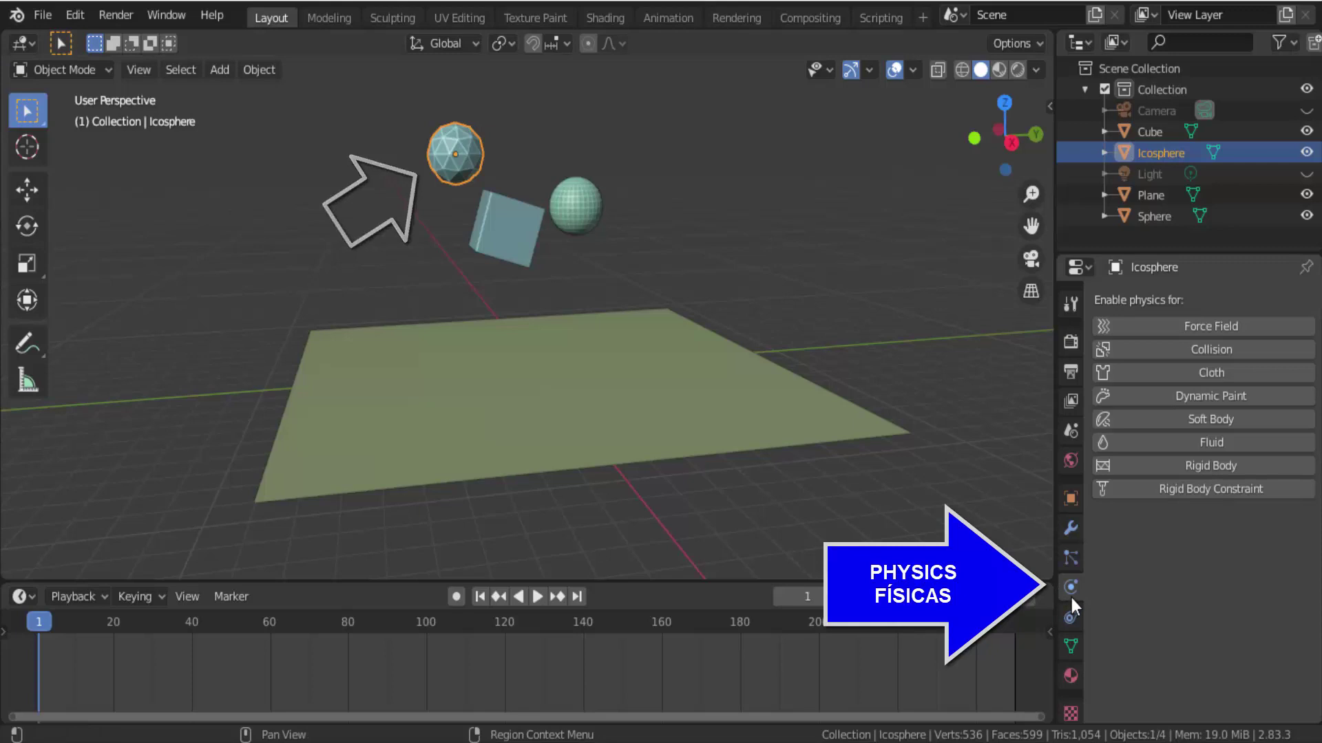
click(1210, 465)
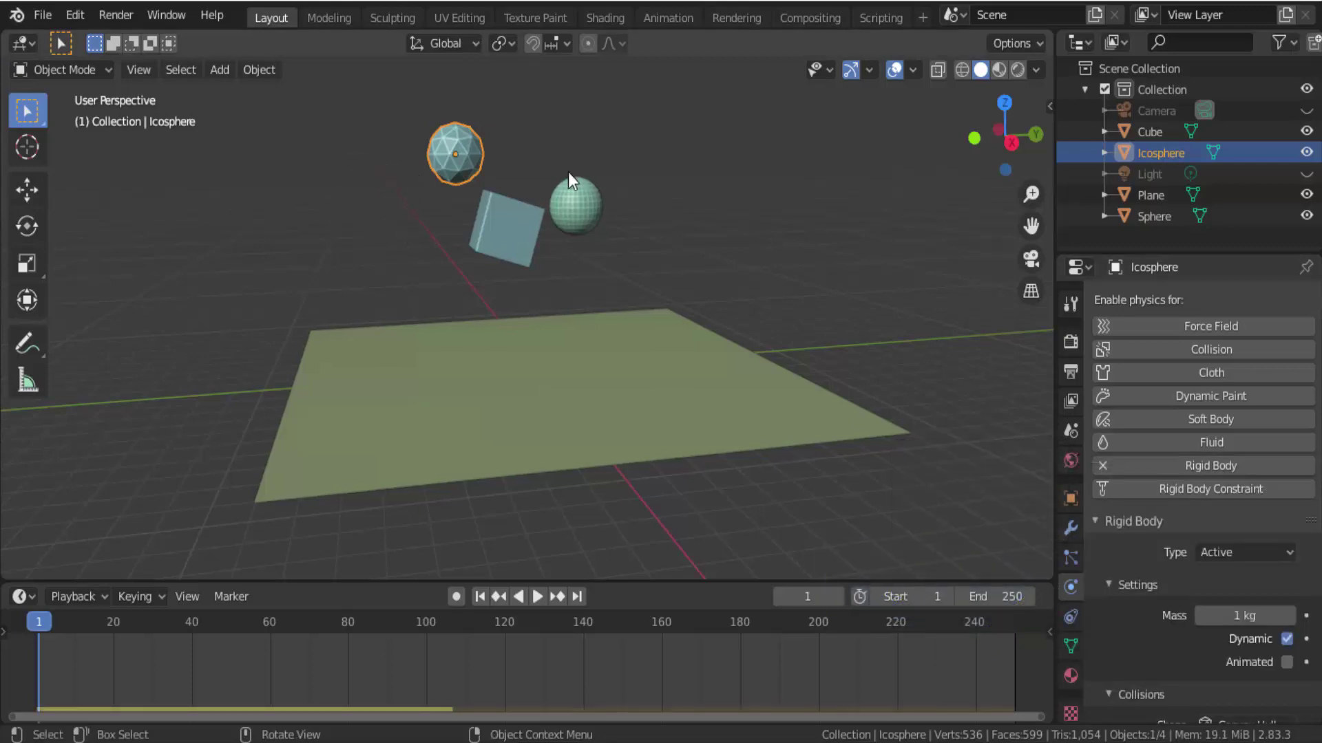
click(507, 220)
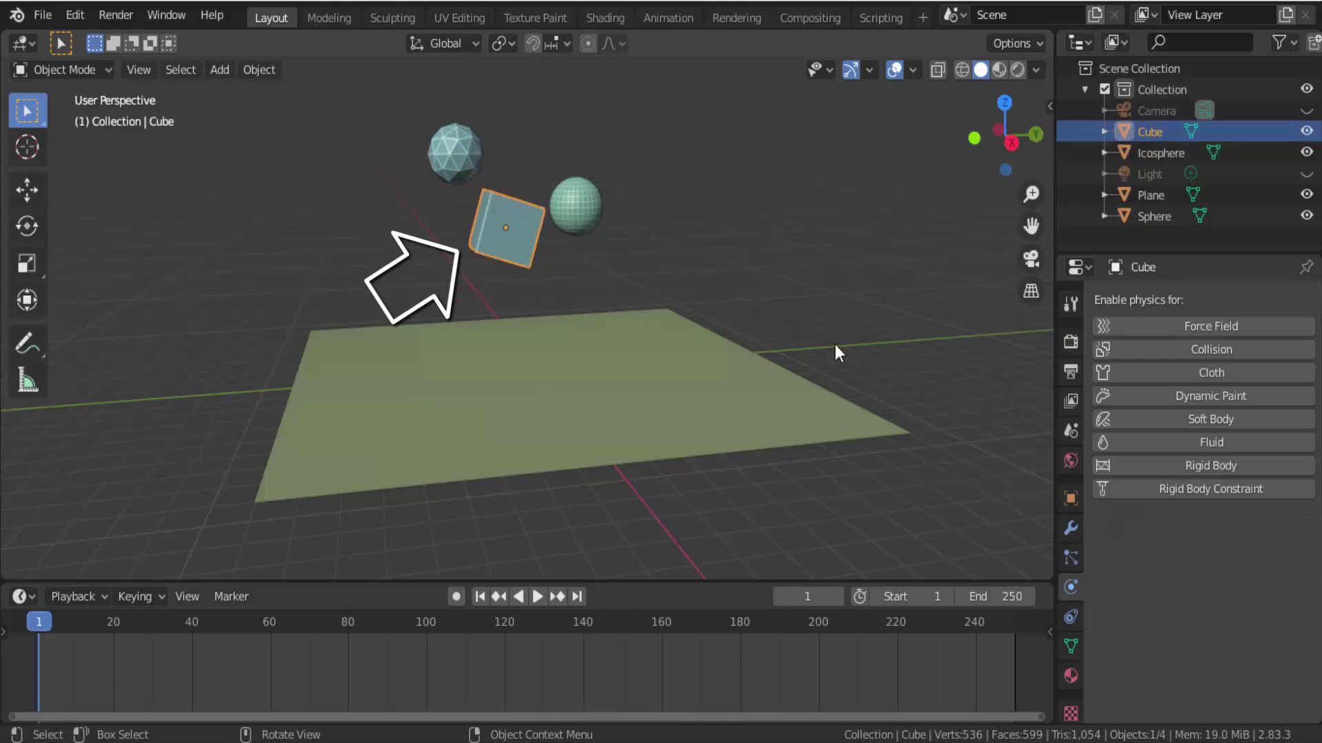
click(1218, 467)
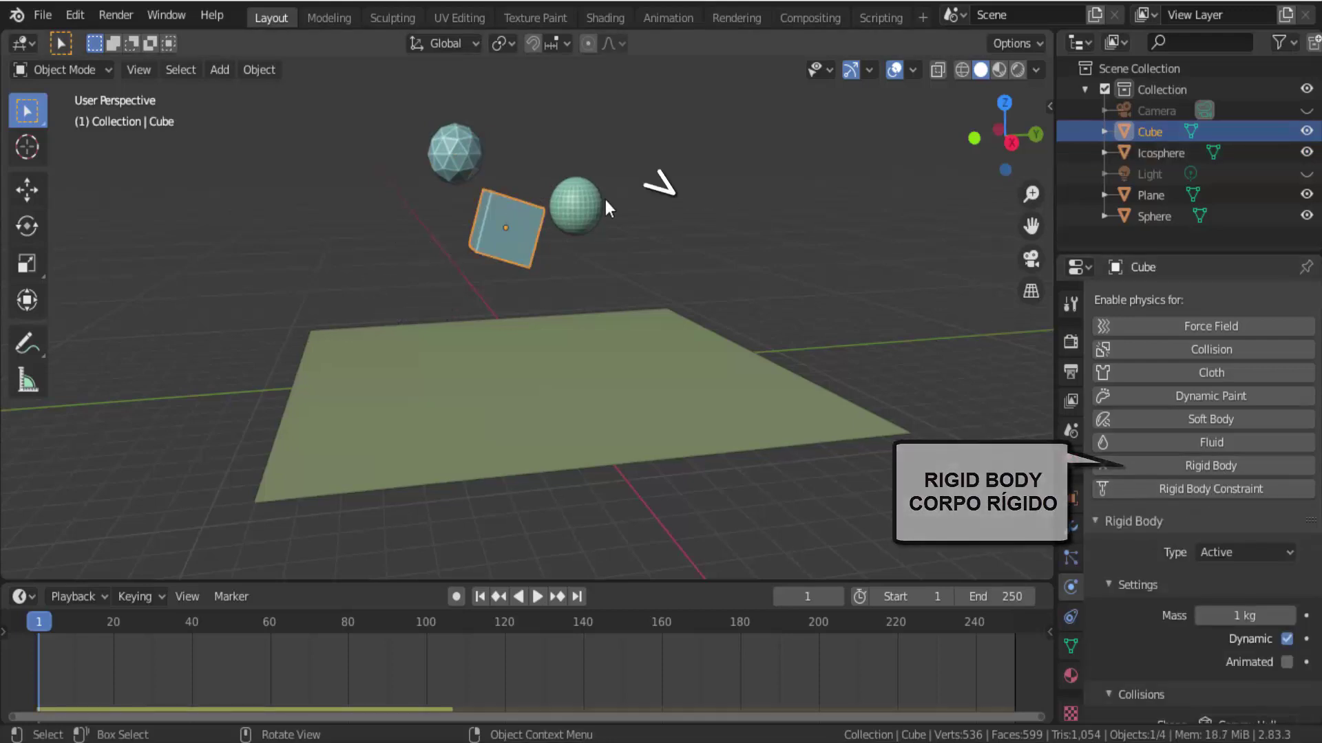
click(579, 204)
click(1203, 466)
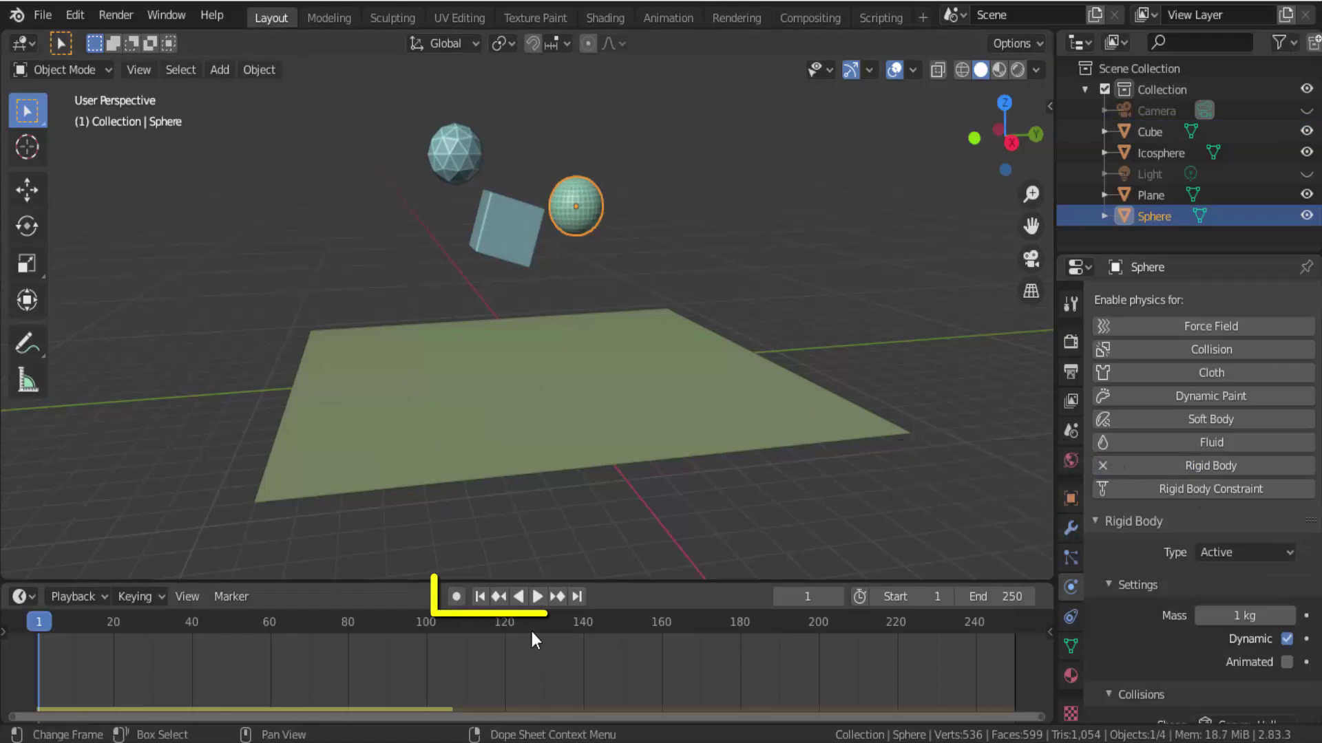
click(537, 597)
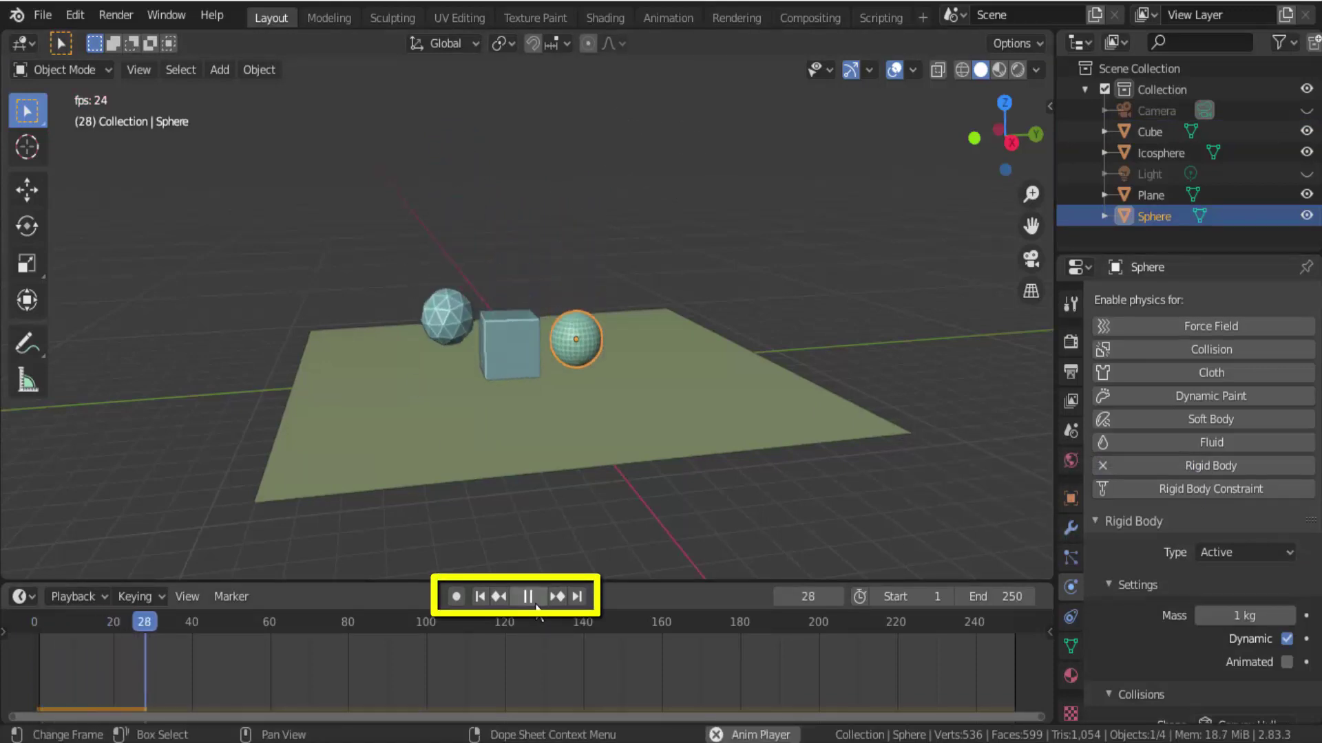
click(529, 598)
click(482, 599)
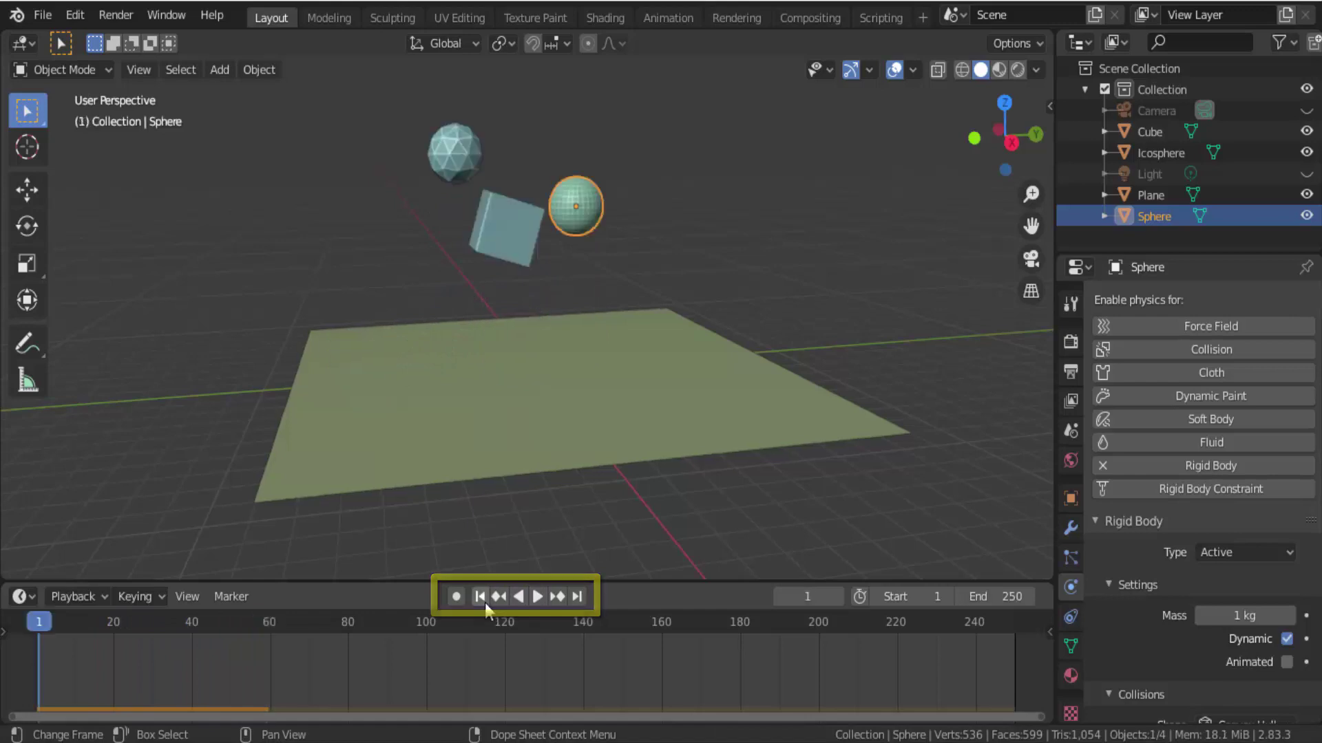
click(538, 597)
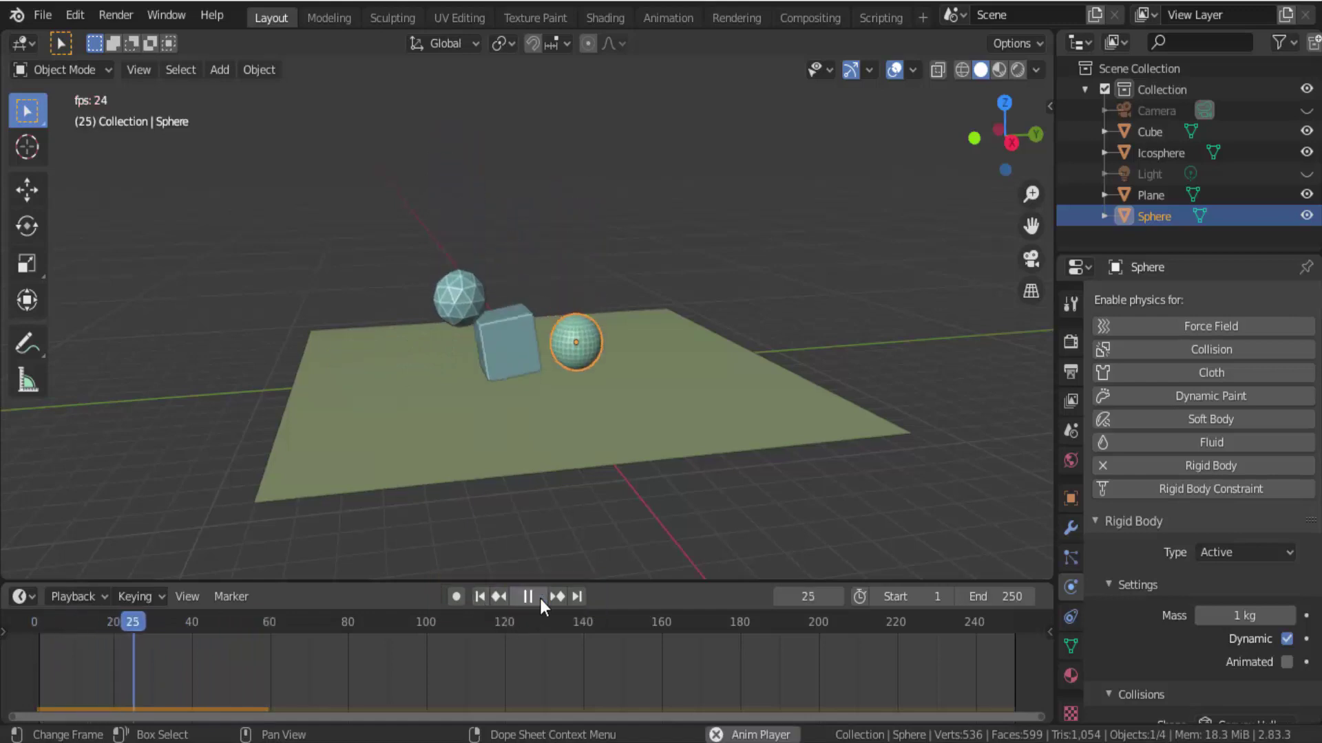
click(539, 597)
click(480, 596)
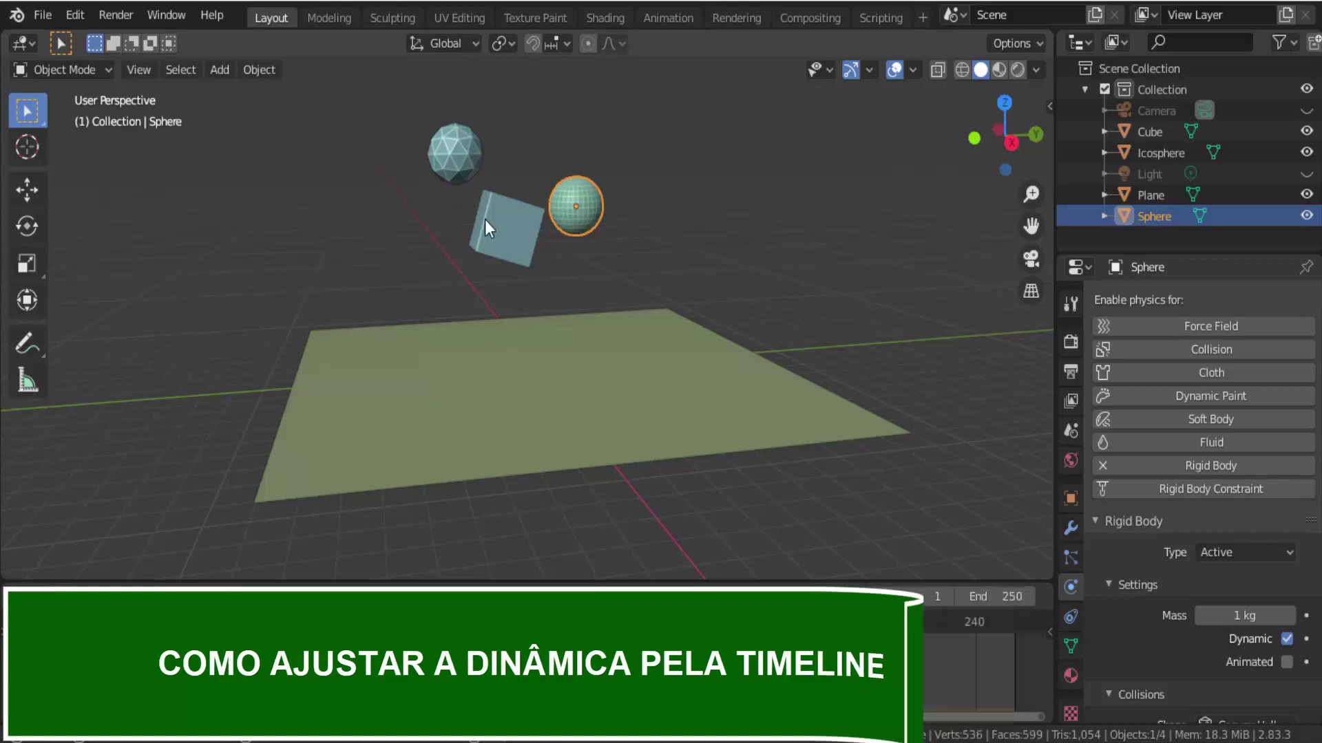
click(455, 165)
click(507, 231)
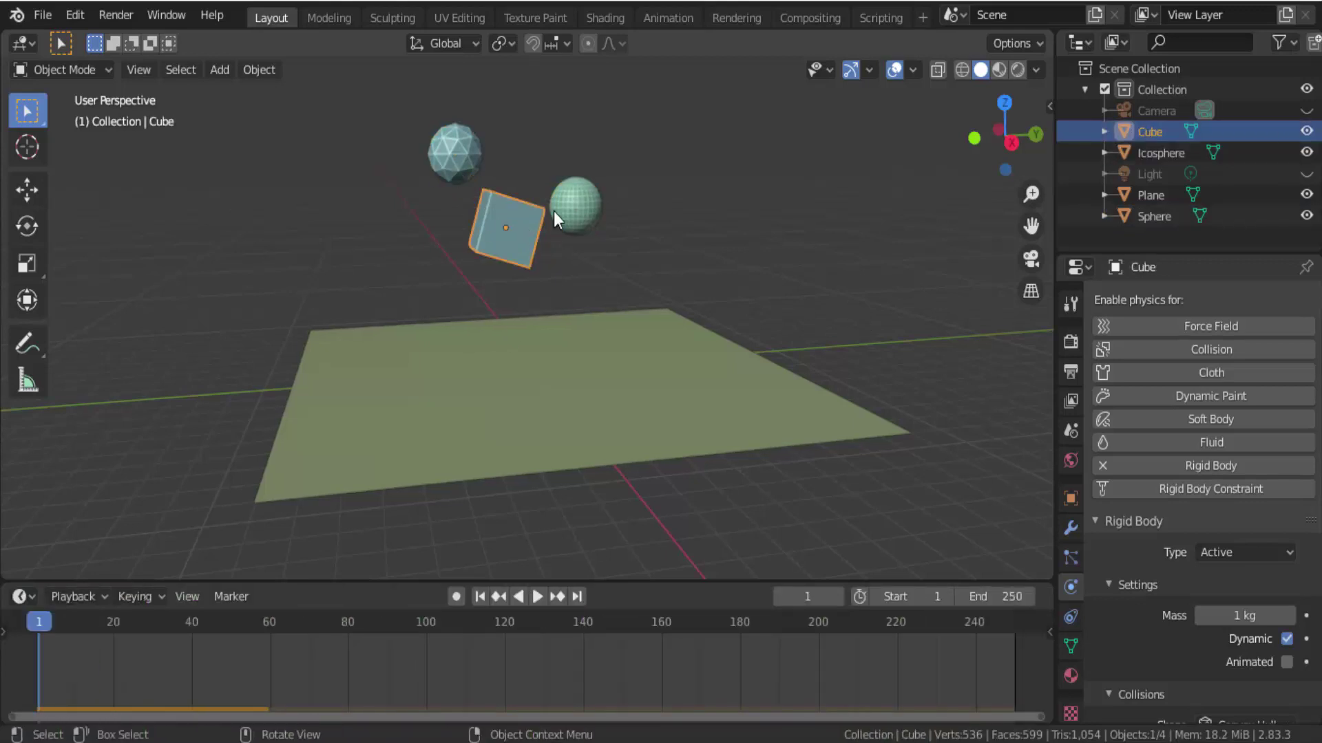
click(576, 200)
click(457, 151)
click(490, 220)
click(579, 206)
click(452, 153)
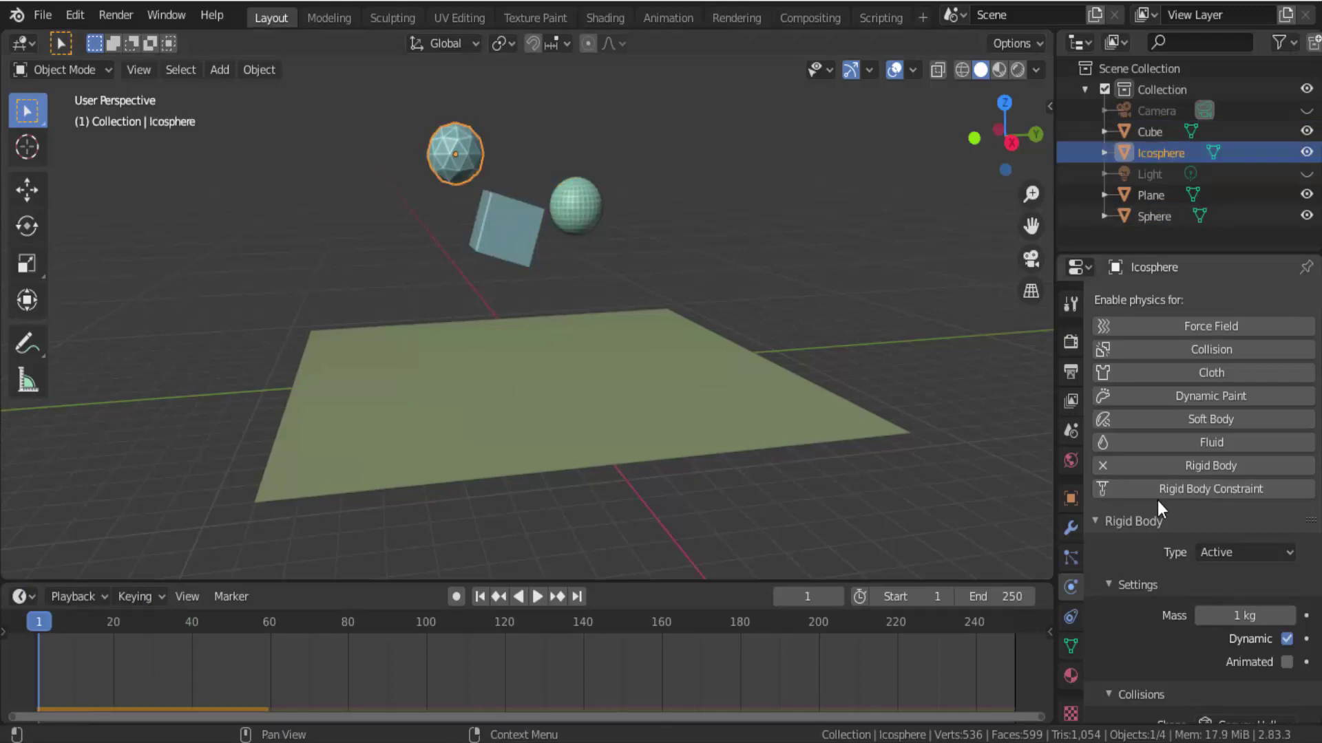
scroll(1158, 501, down, 2)
scroll(1158, 501, down, 3)
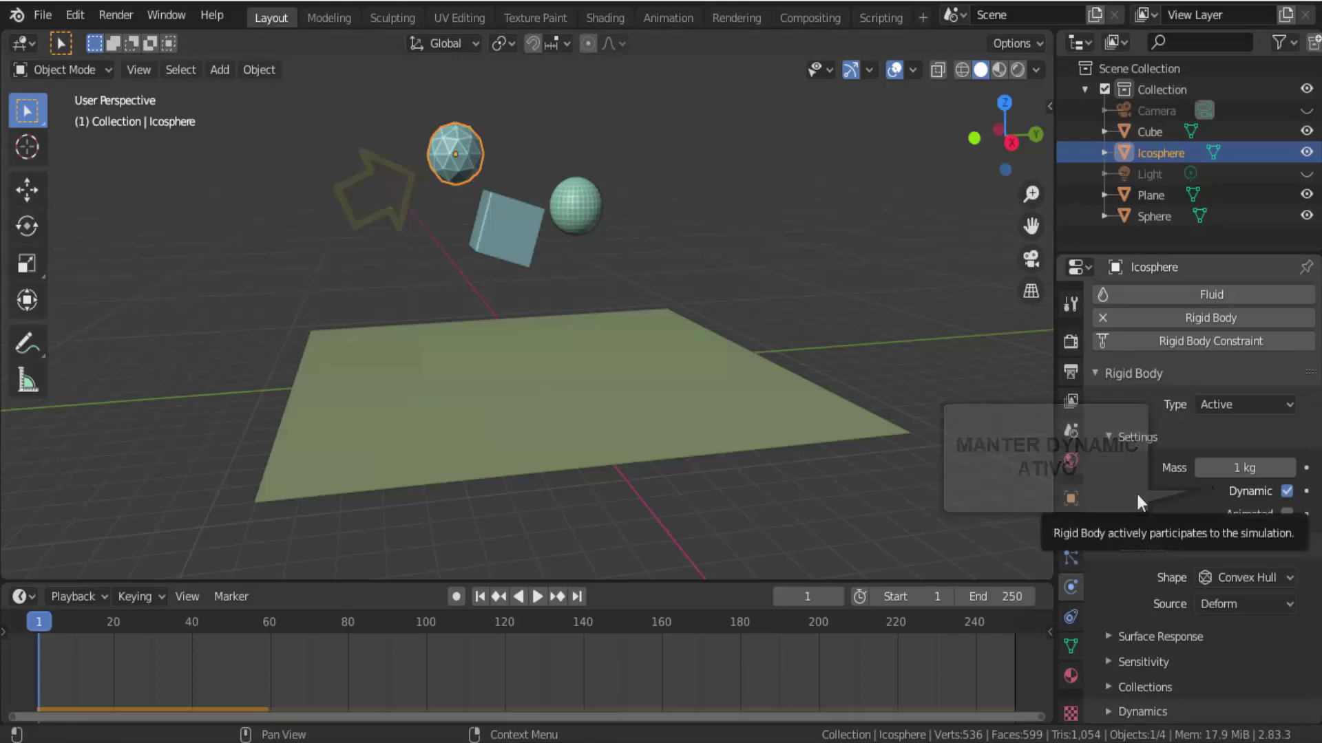
Step: Uncheck the Cube's rigid body Dynamic option and keyframe it off at frame 1
click(522, 225)
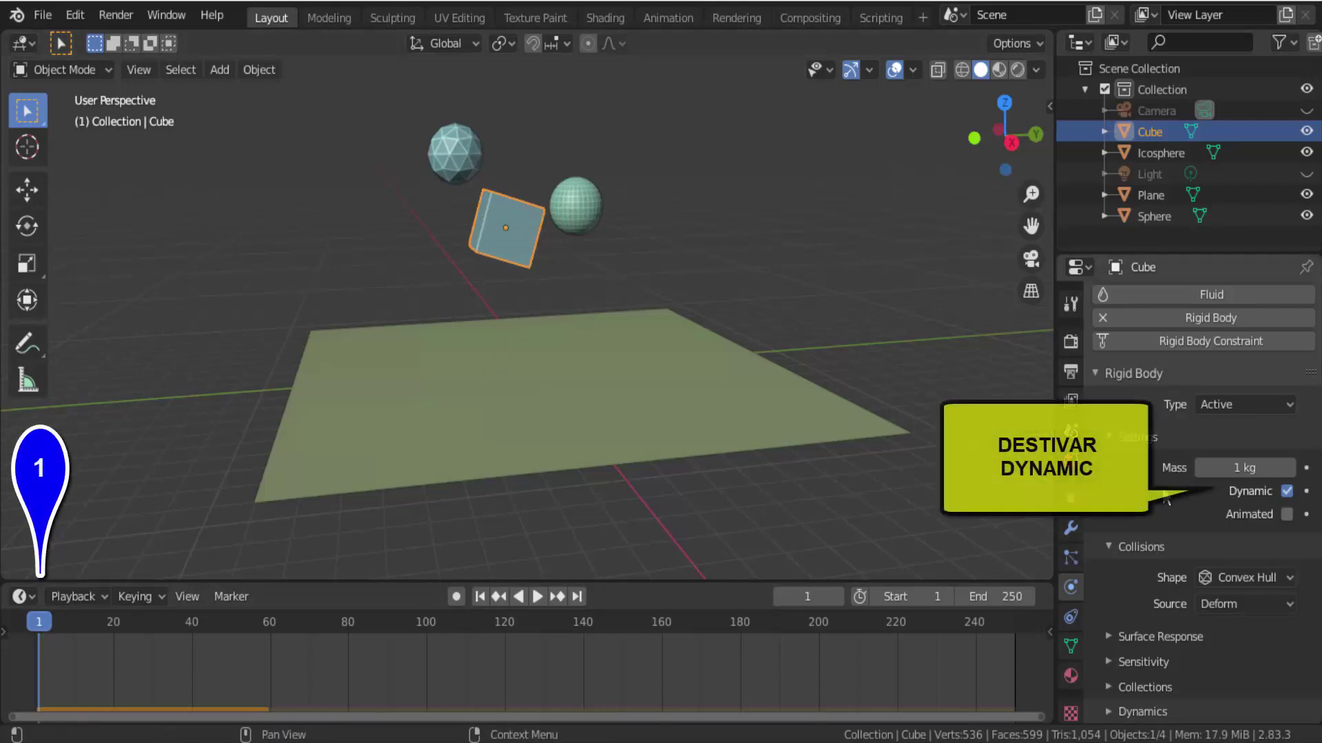
click(1288, 492)
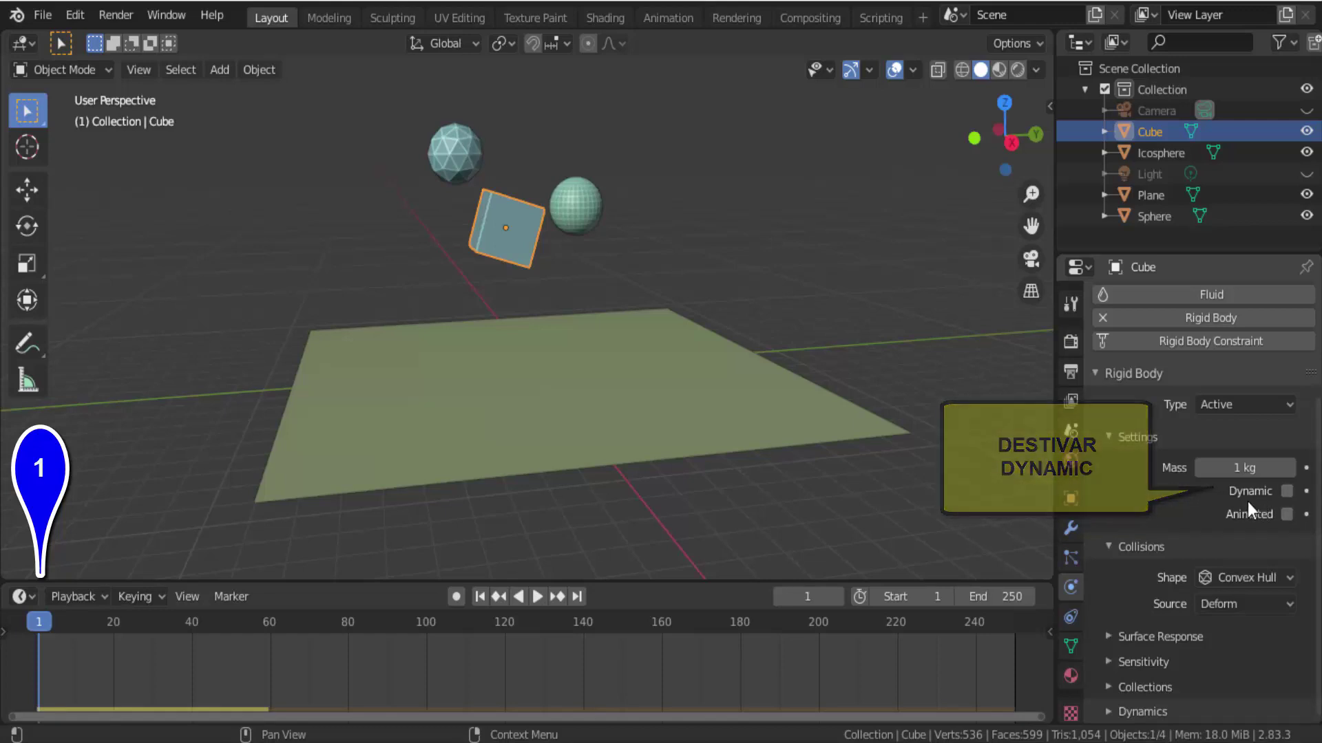
right_click(1285, 494)
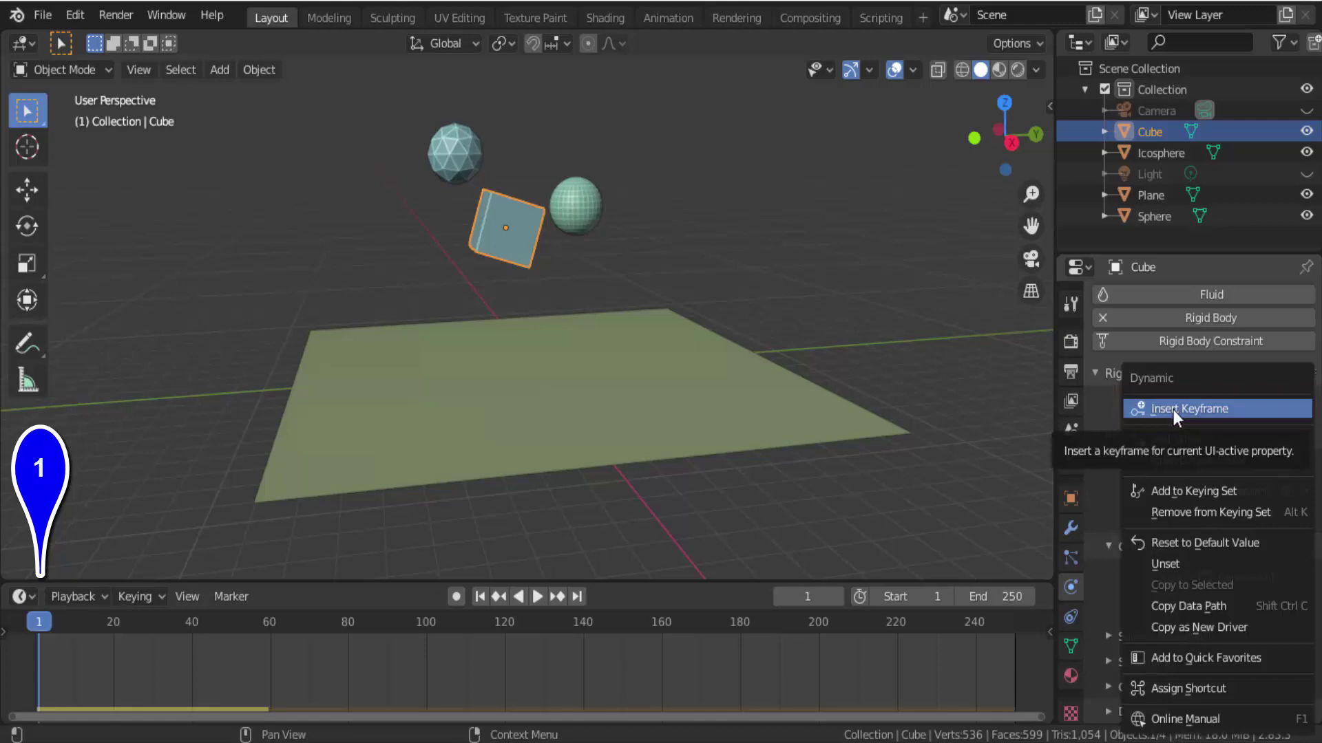
click(1096, 414)
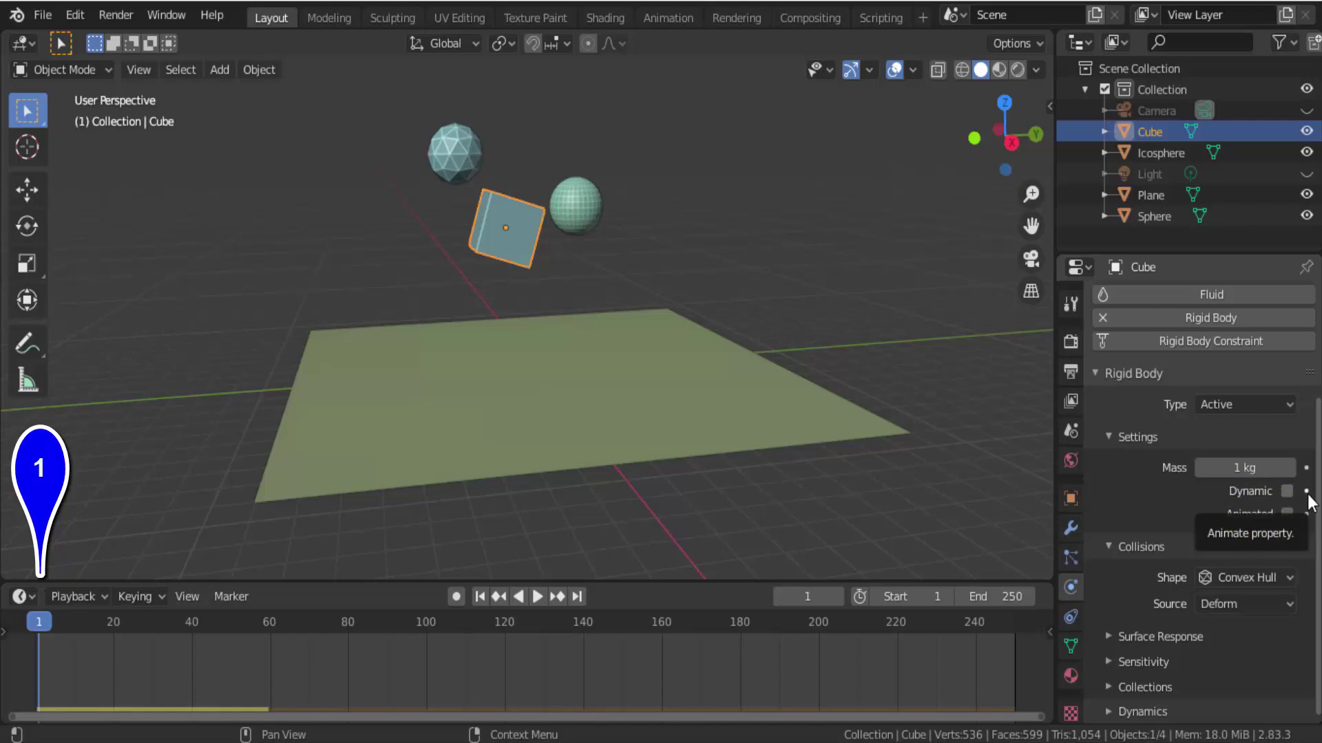
click(1306, 492)
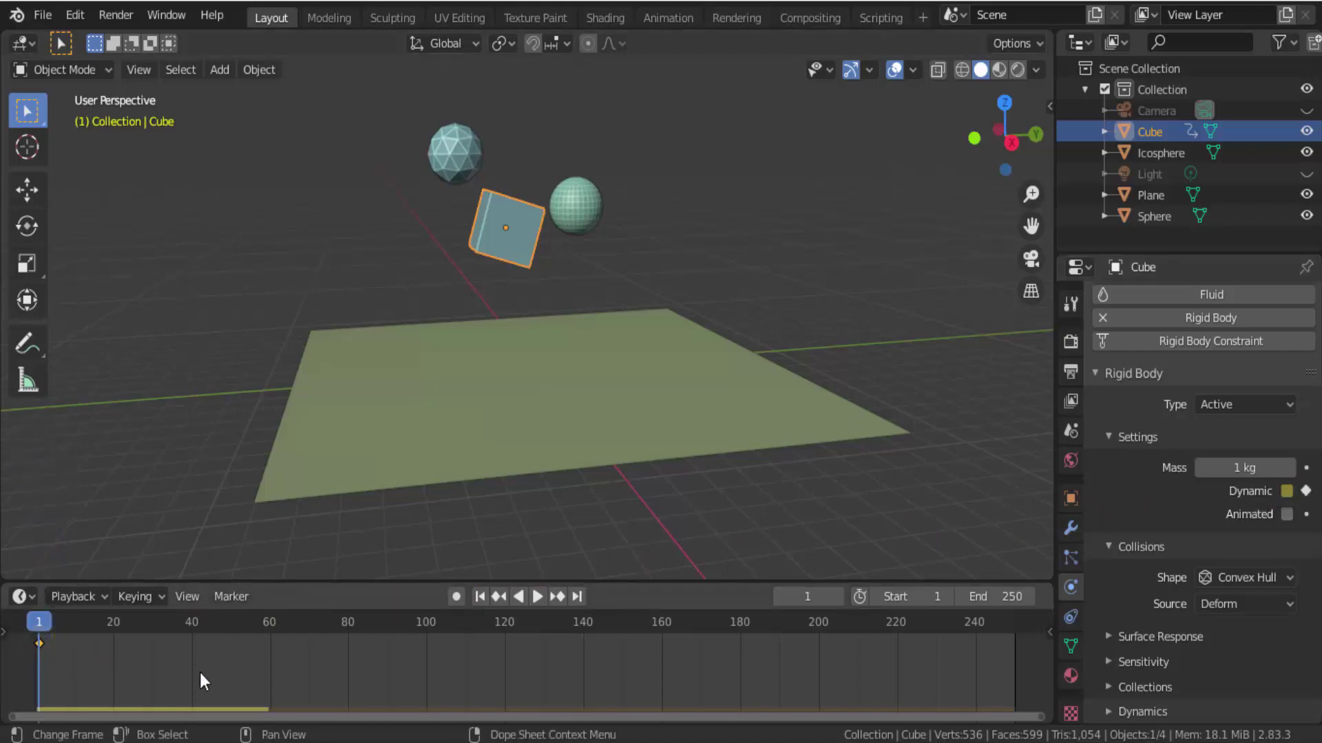
Step: Keyframe the Cube's Dynamic off at frame 60 and on at frame 61
click(271, 621)
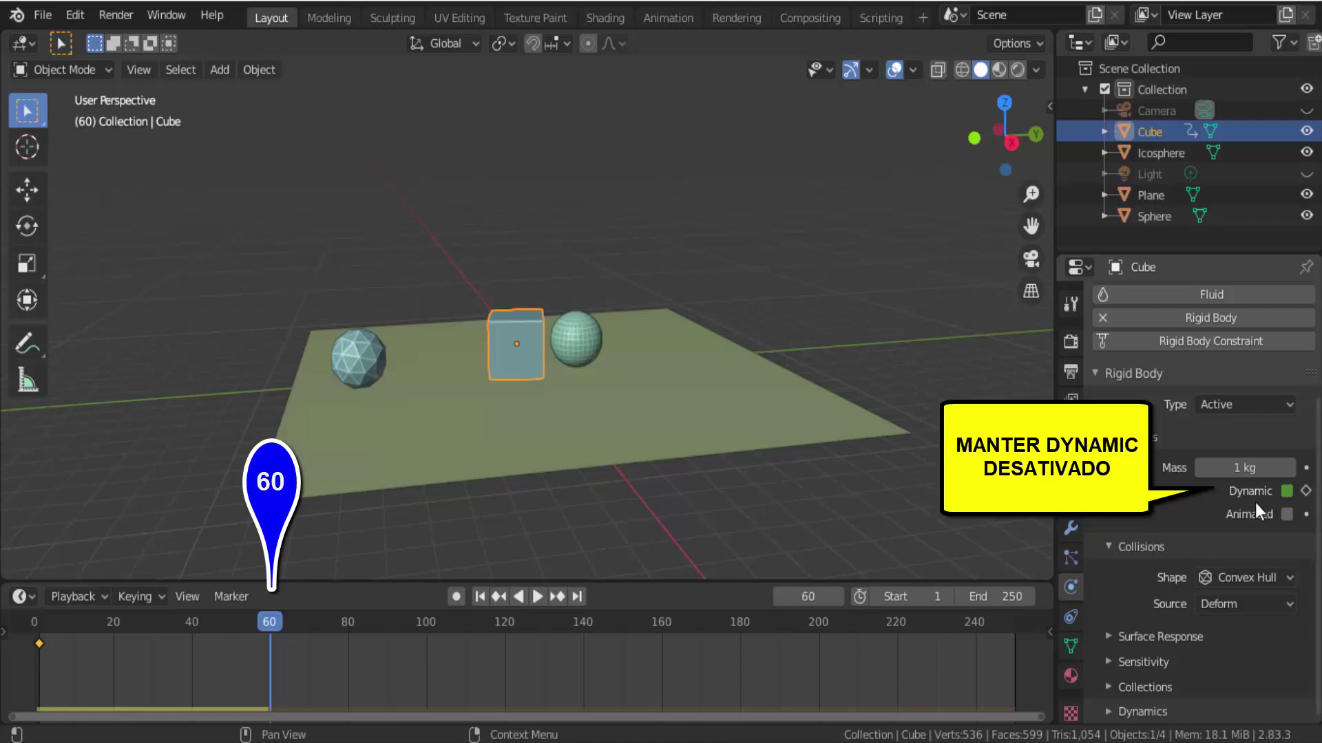
click(1307, 491)
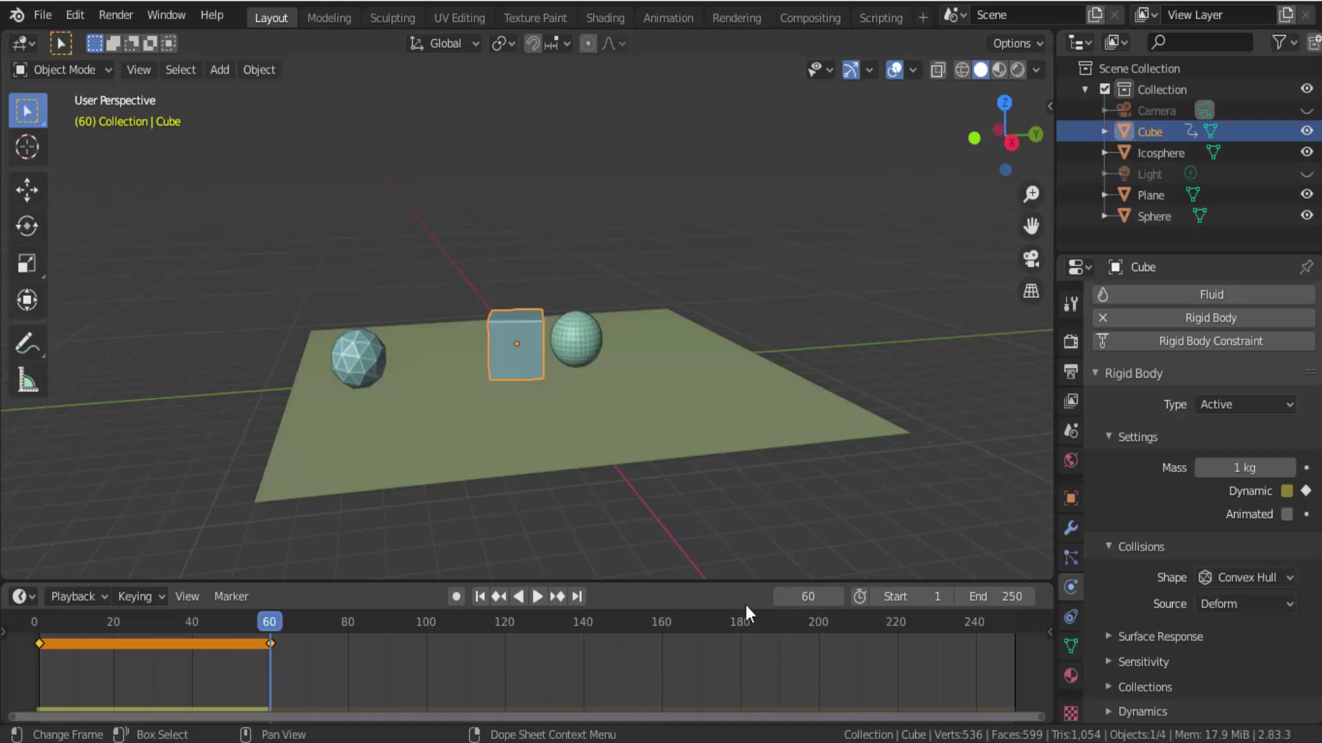
click(832, 597)
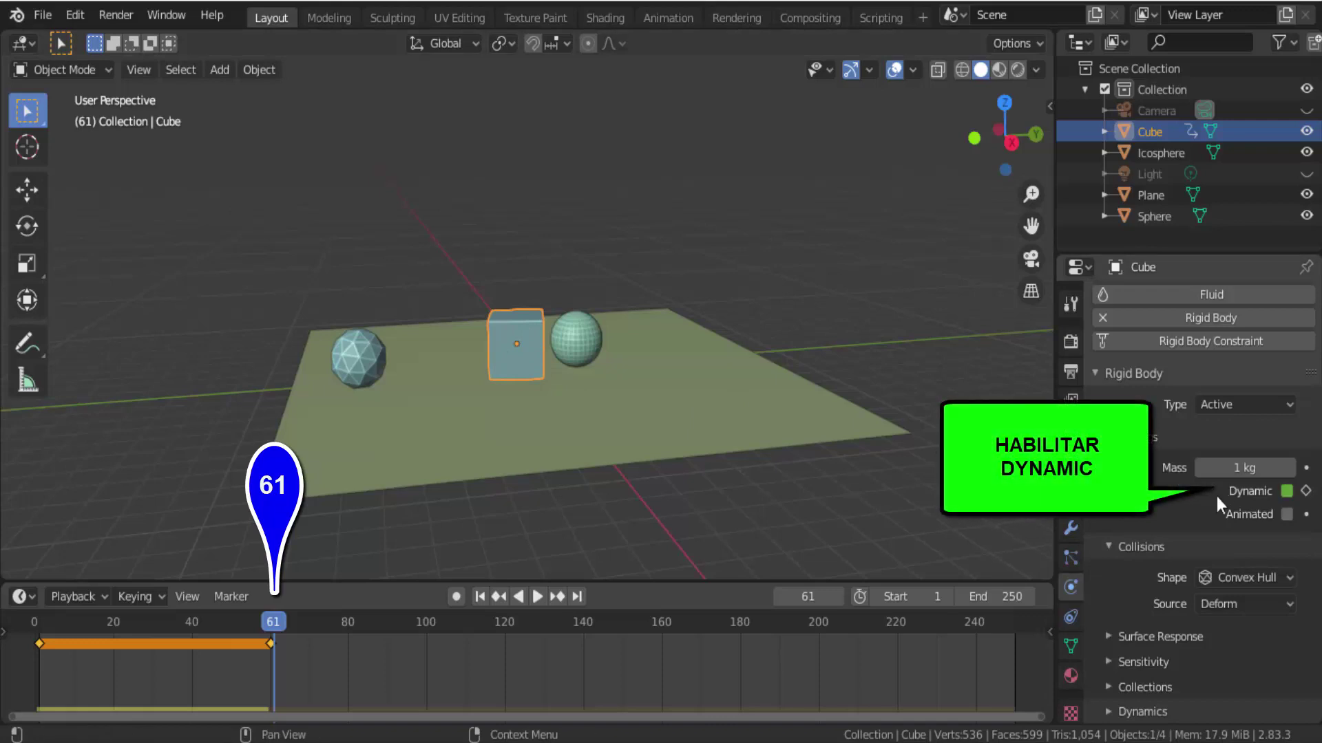
click(1286, 492)
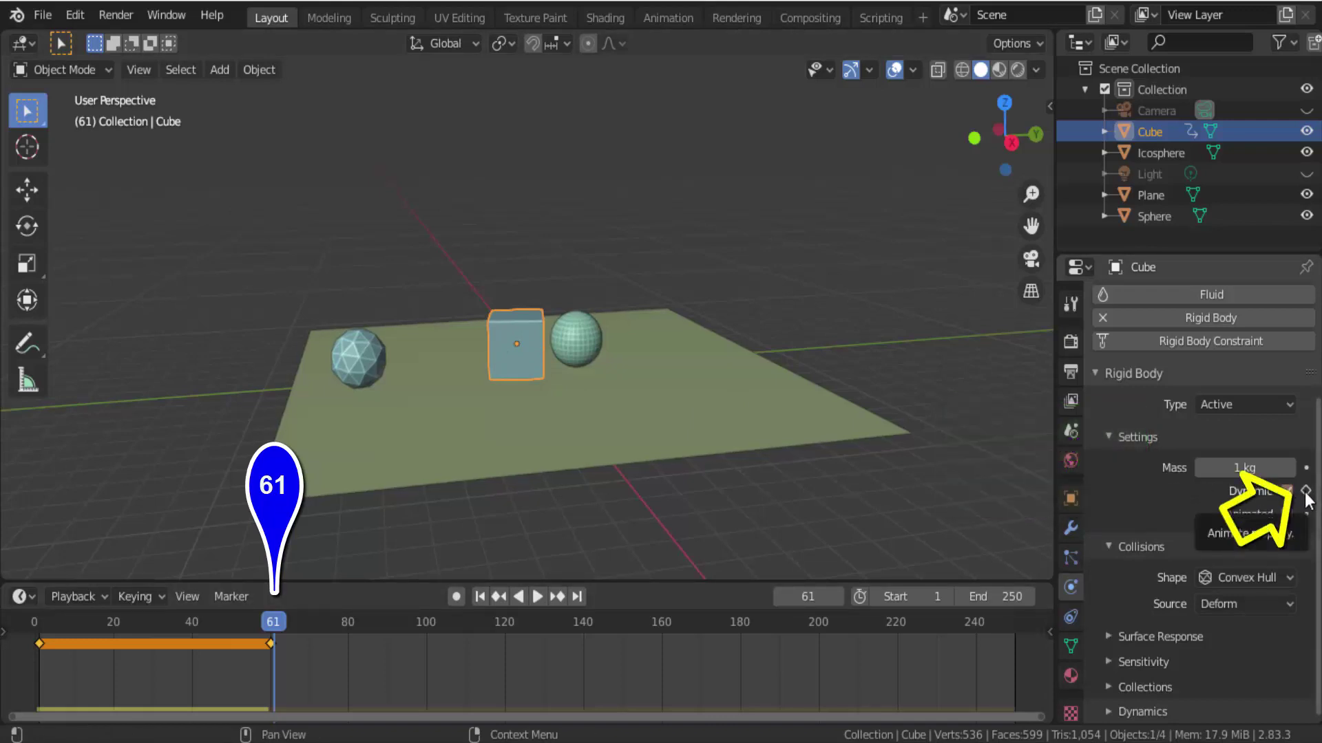
click(1305, 491)
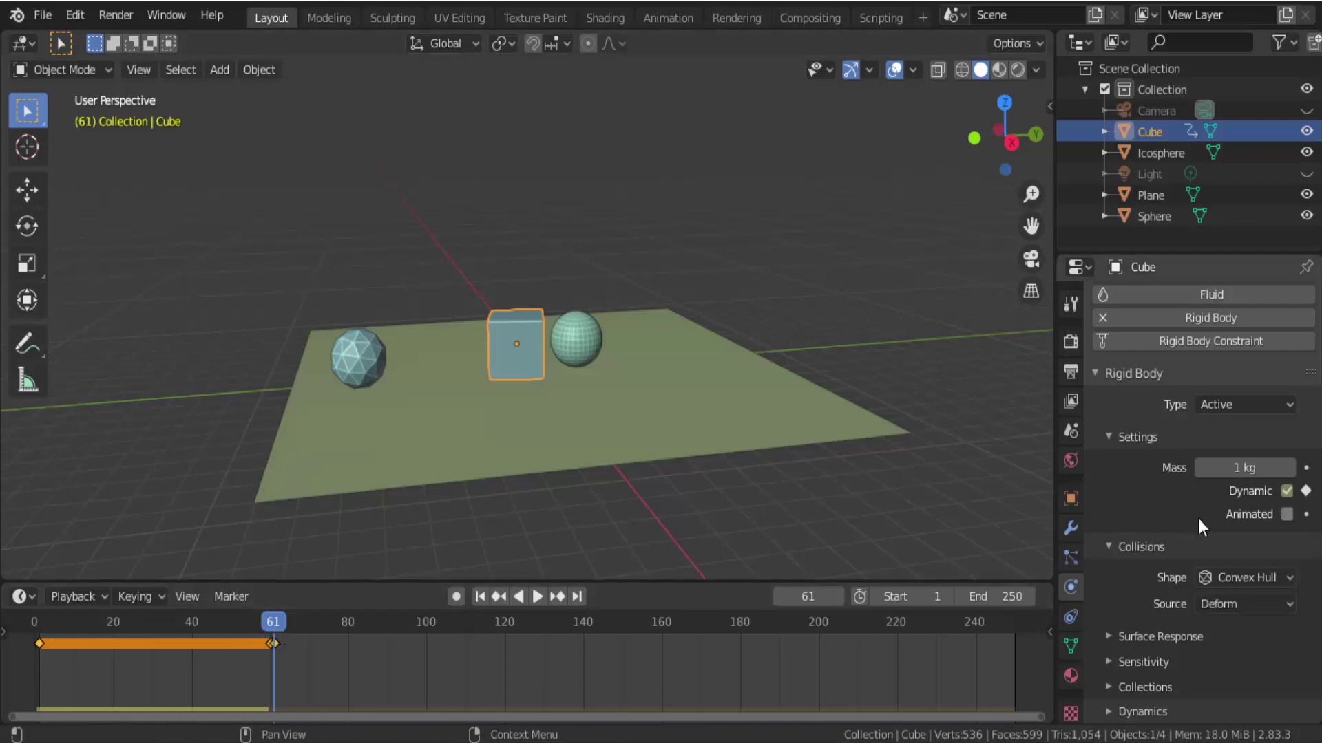
Step: Play the simulation from frame 1 to watch the Cube hover then drop, then rewind to frame 1
click(482, 598)
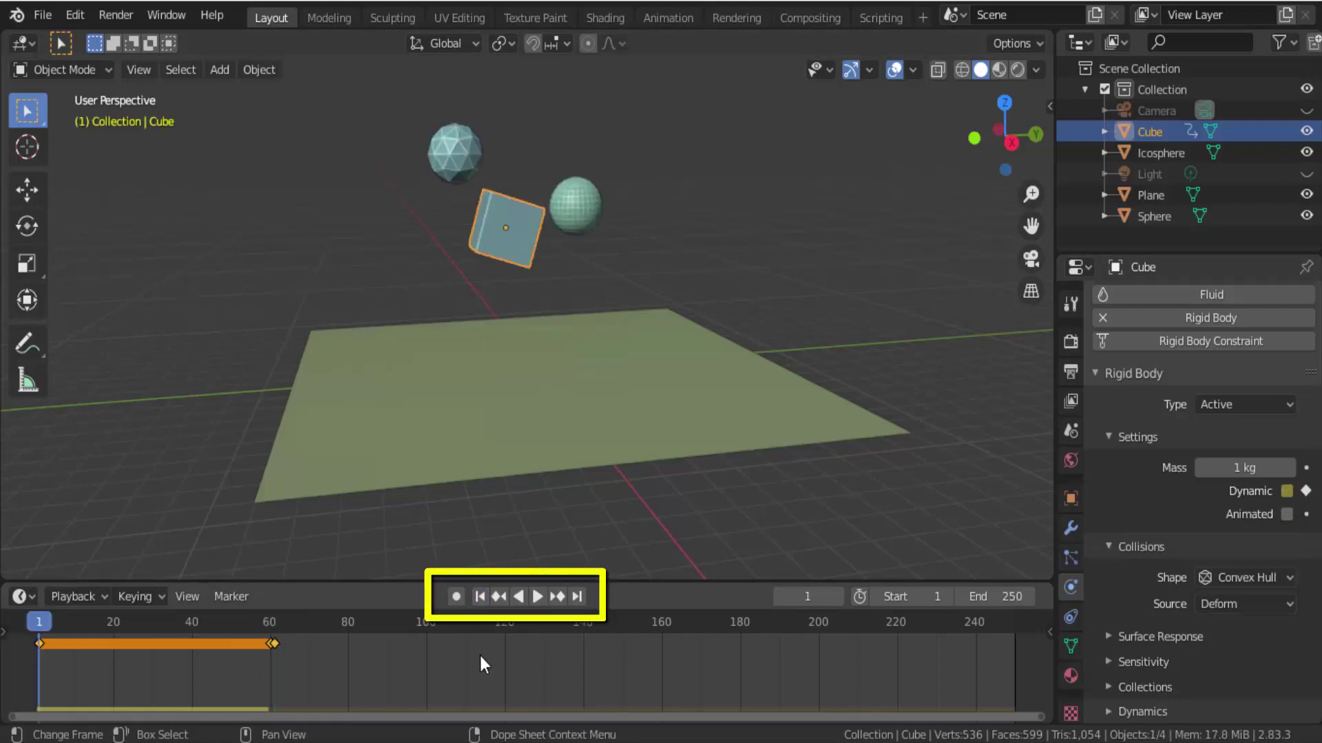
click(537, 597)
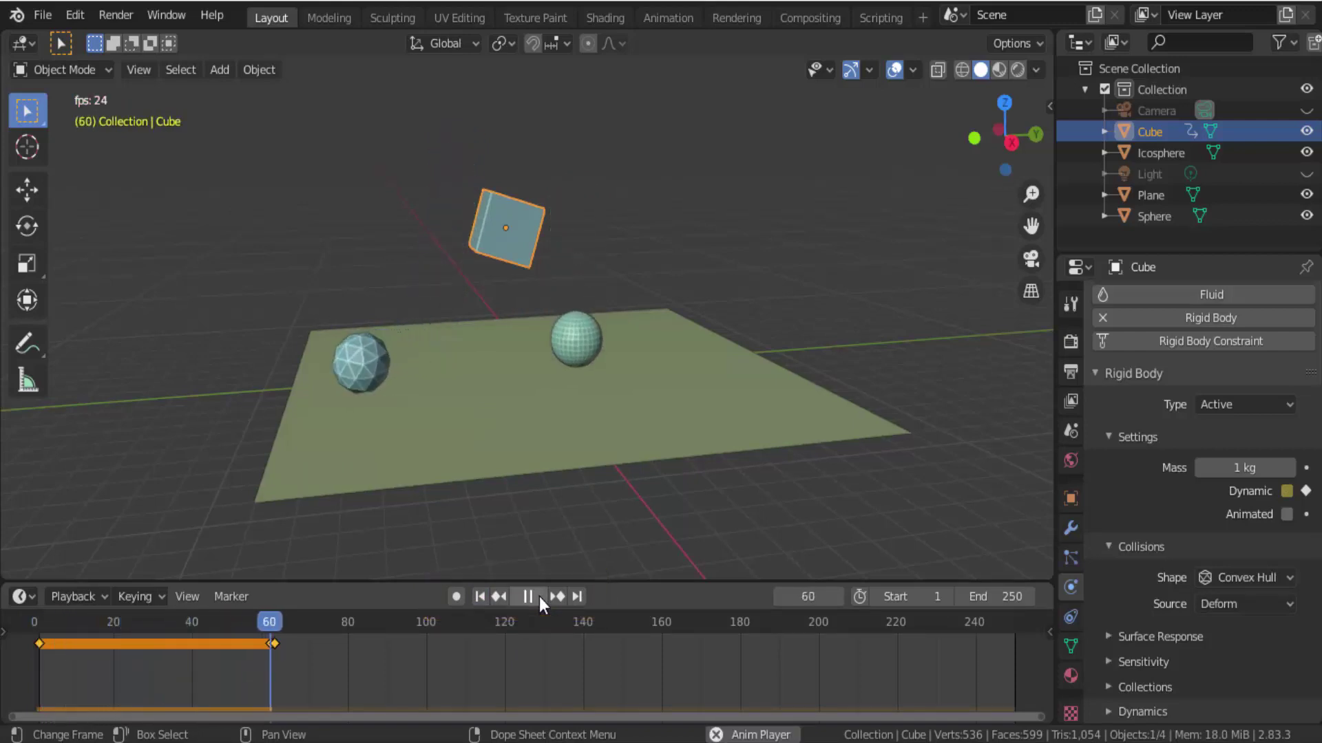
click(538, 597)
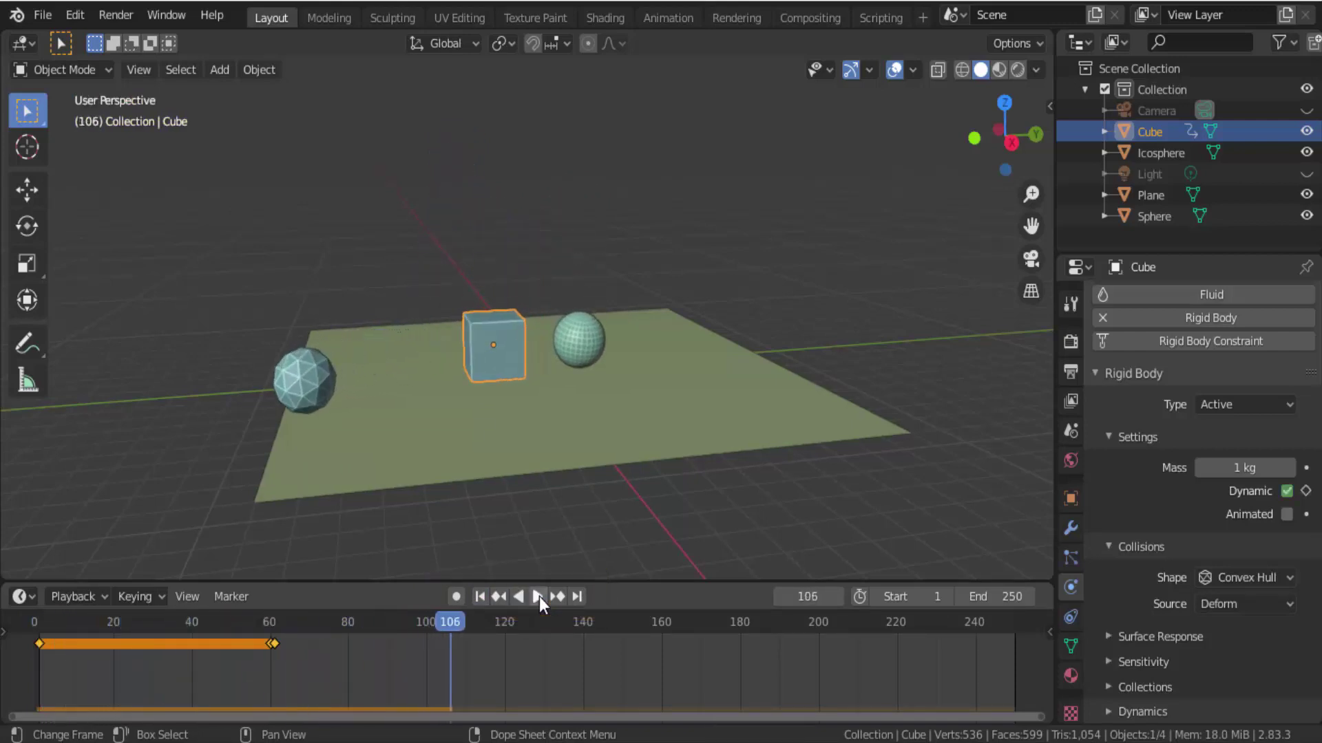
click(475, 594)
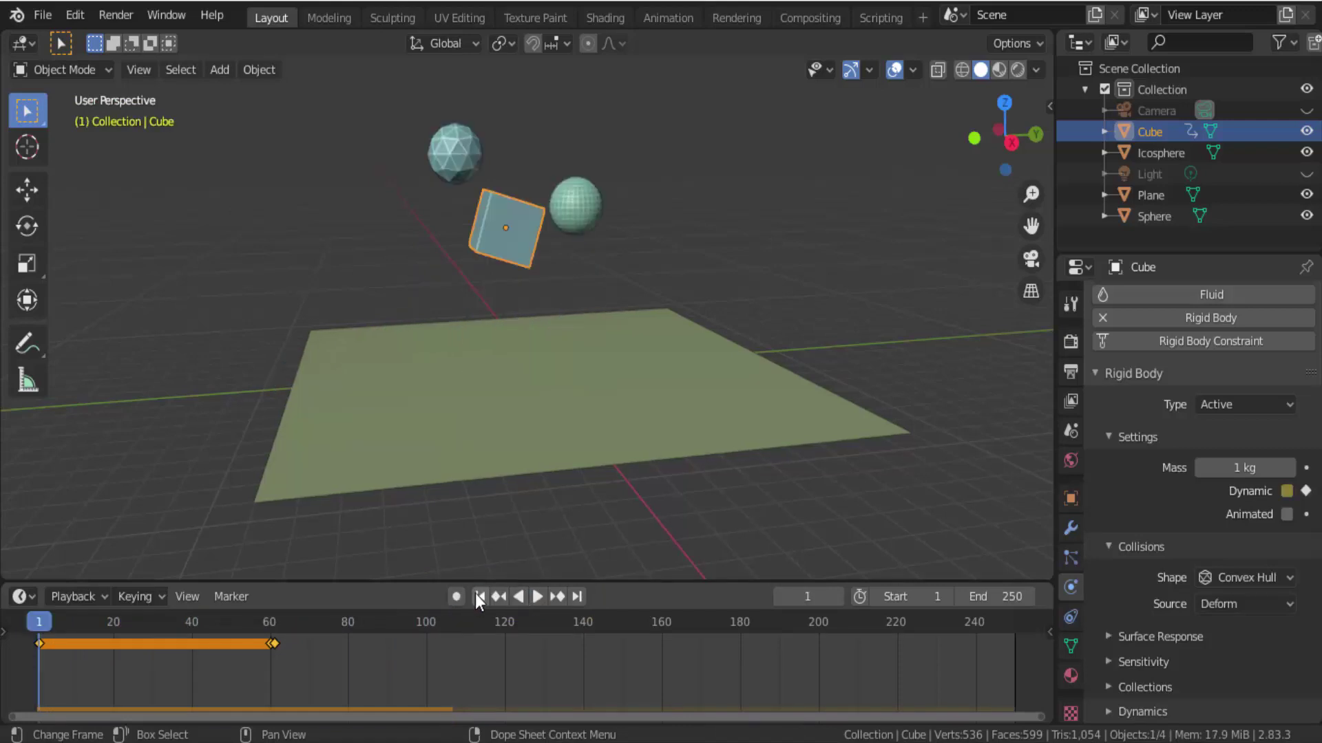
Step: Turn off the Sphere's Dynamic, keyframe it at frame 1, and move to frame 160
click(581, 208)
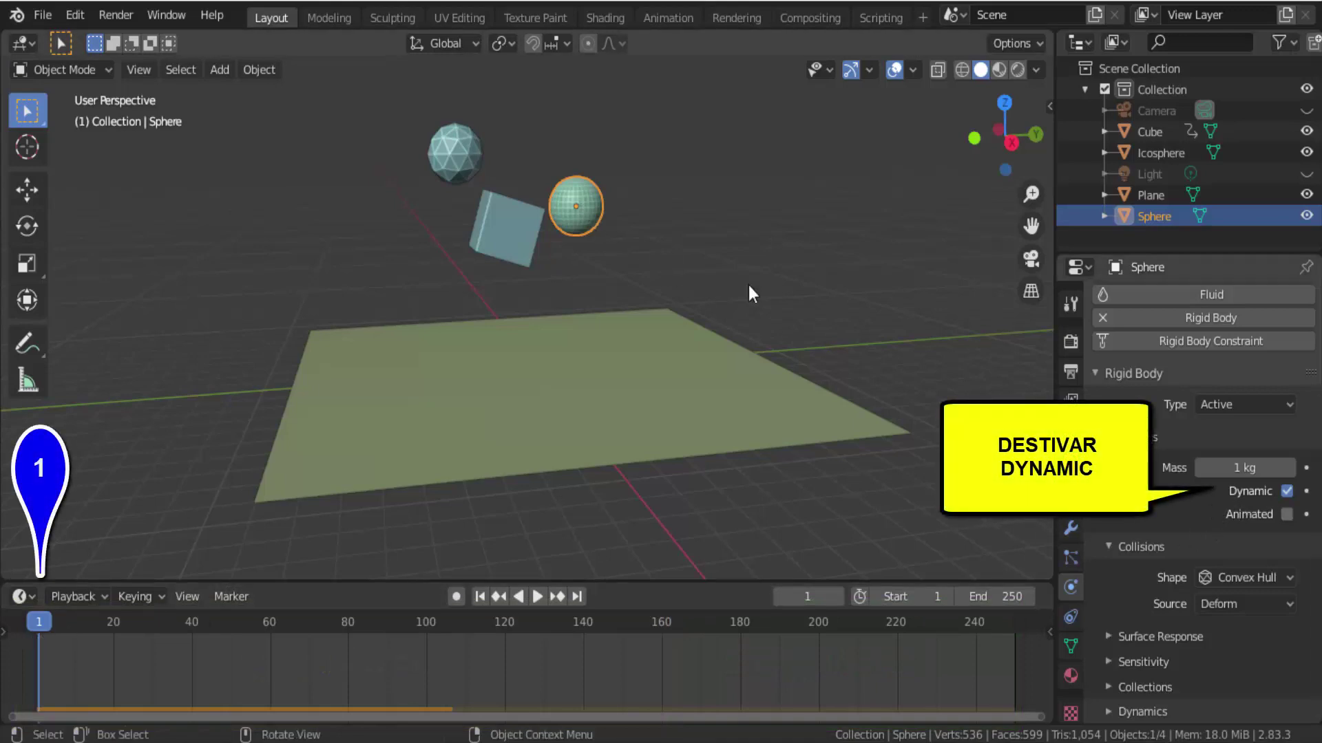
click(1286, 491)
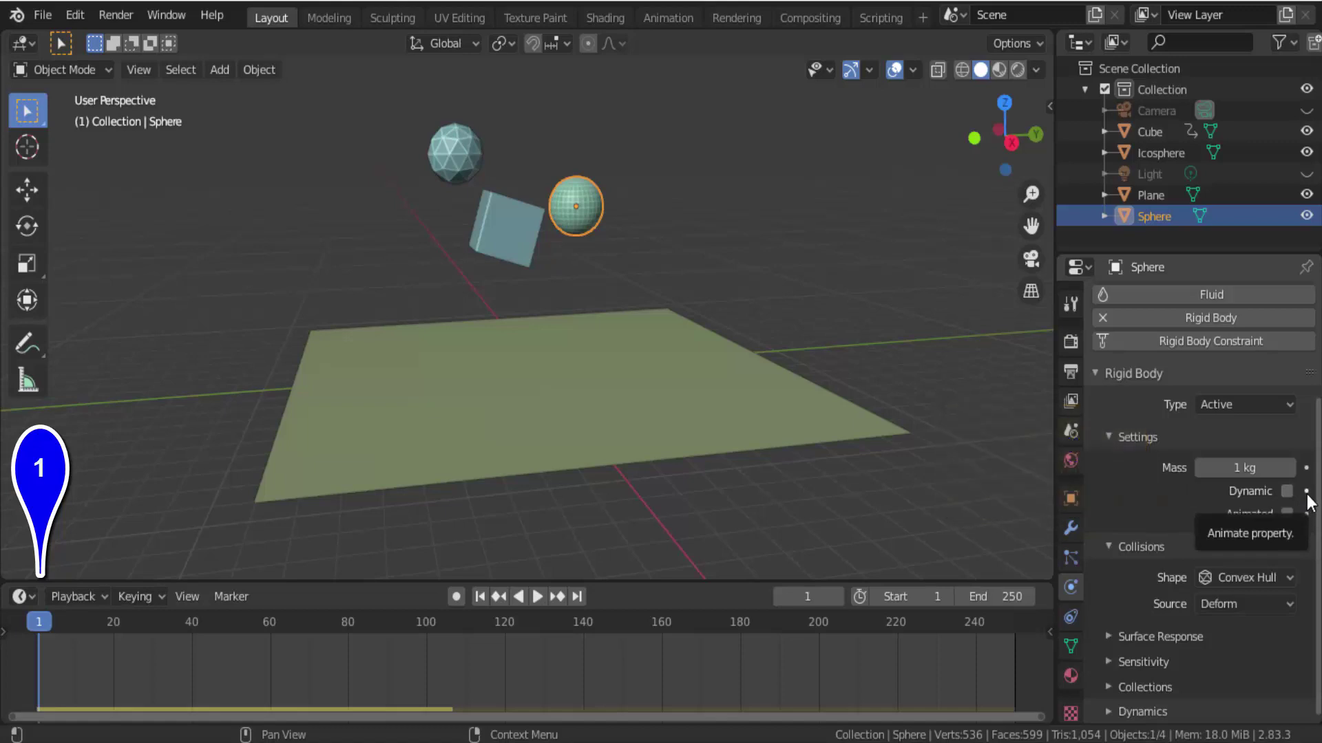
click(1306, 491)
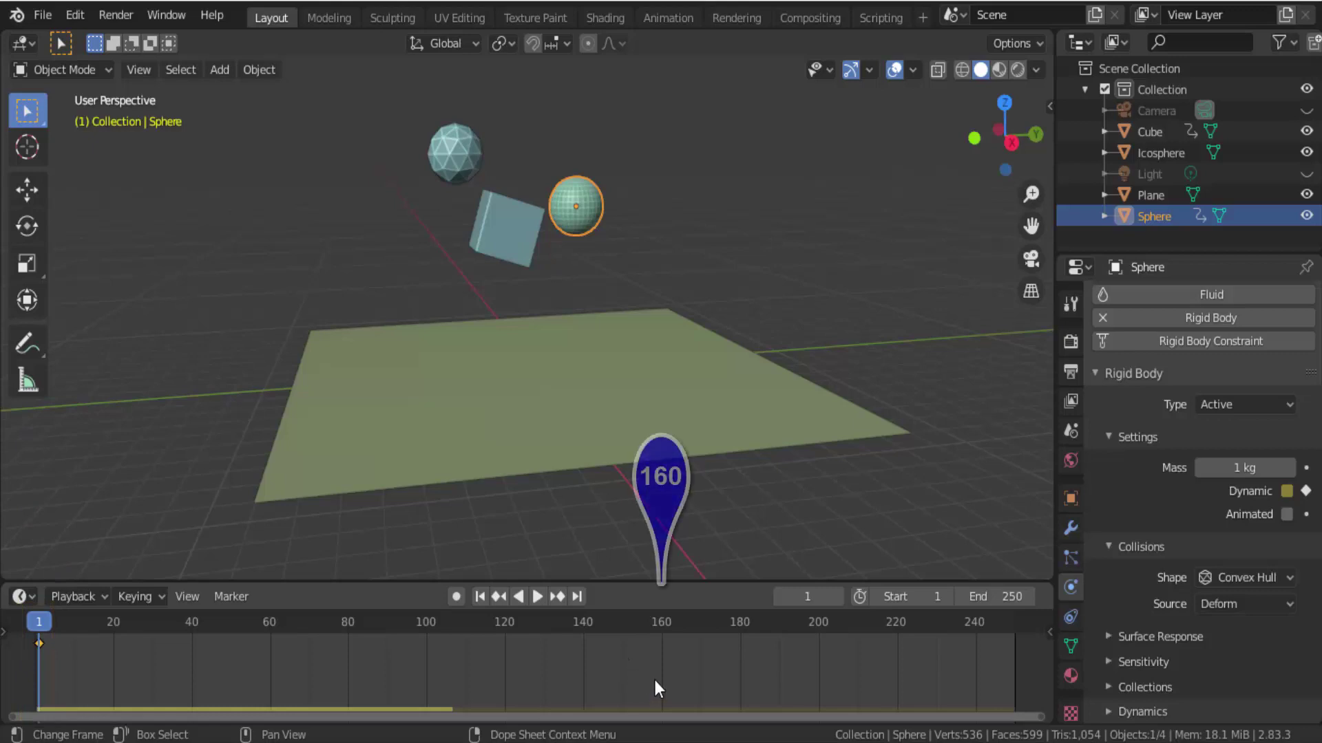
click(661, 615)
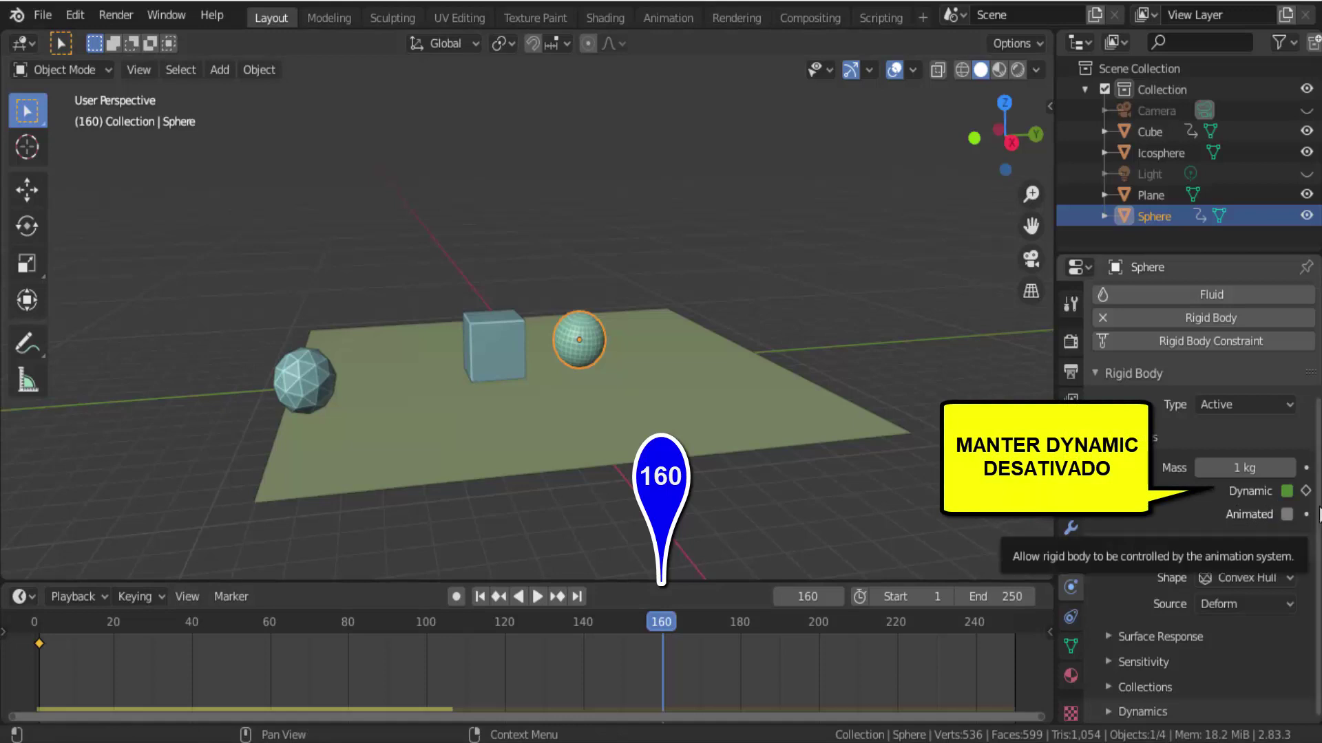
Step: Key the Sphere's Dynamic off at frame 160 and on at frame 161, then rewind to frame 1
click(1306, 491)
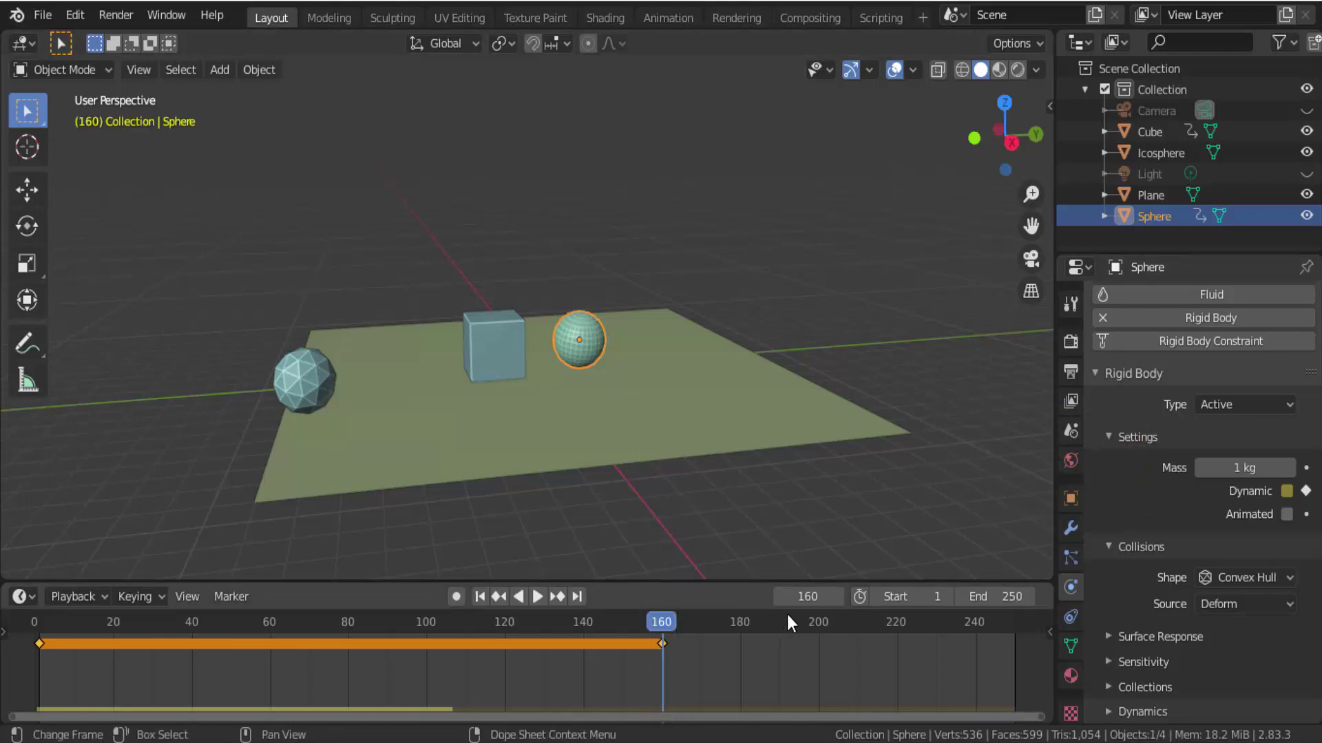
key(Right)
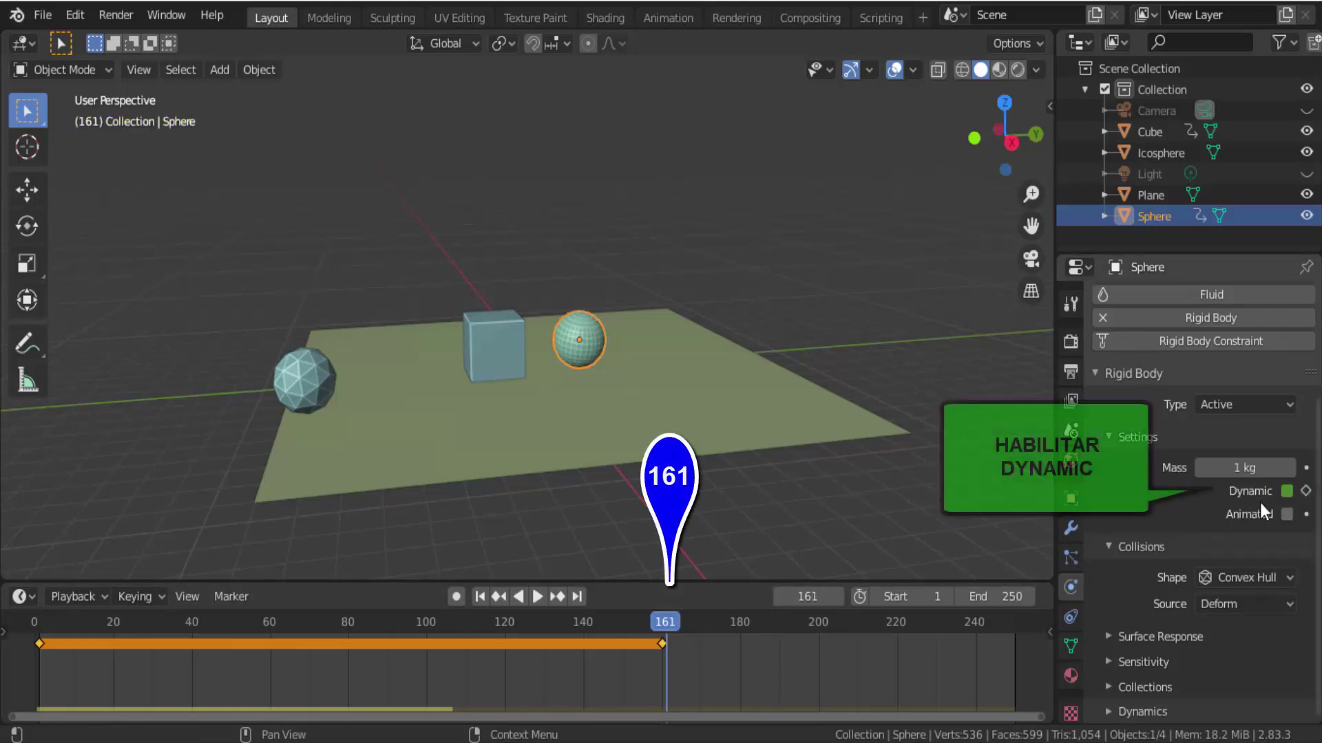
click(1285, 492)
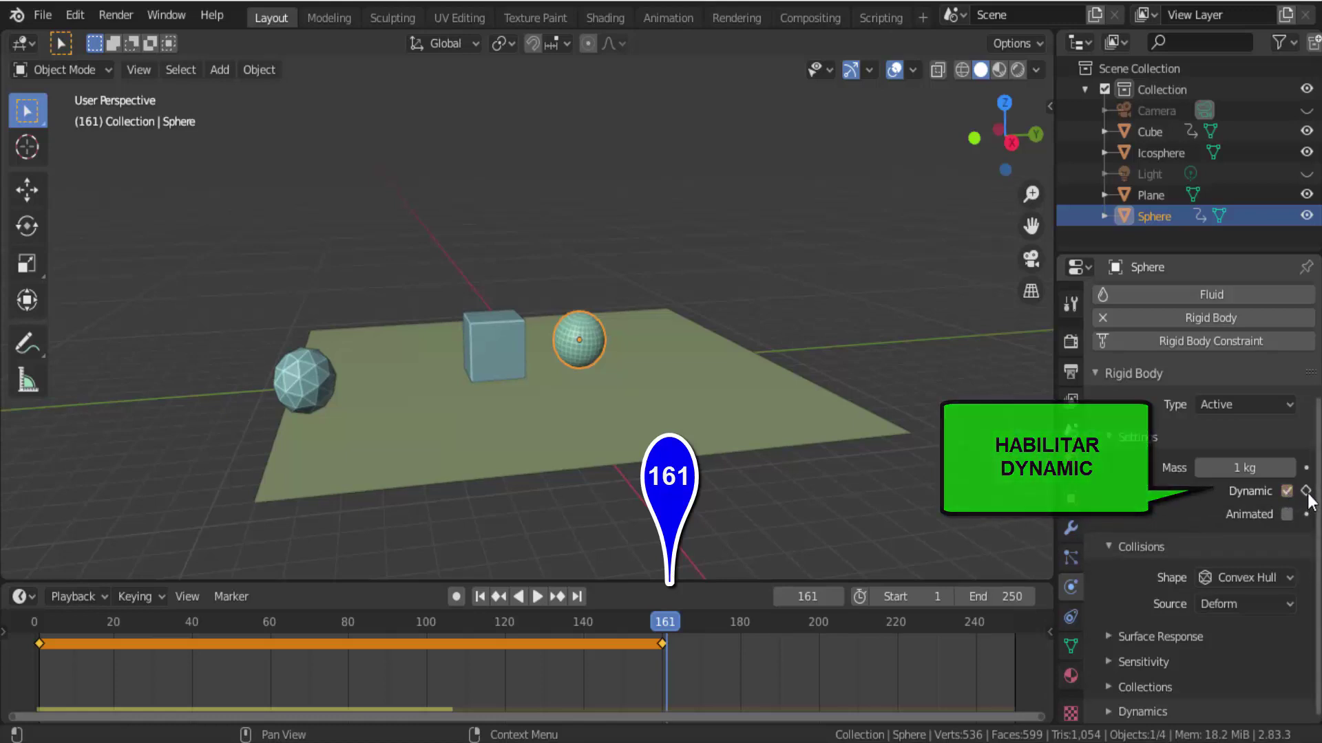
click(1306, 492)
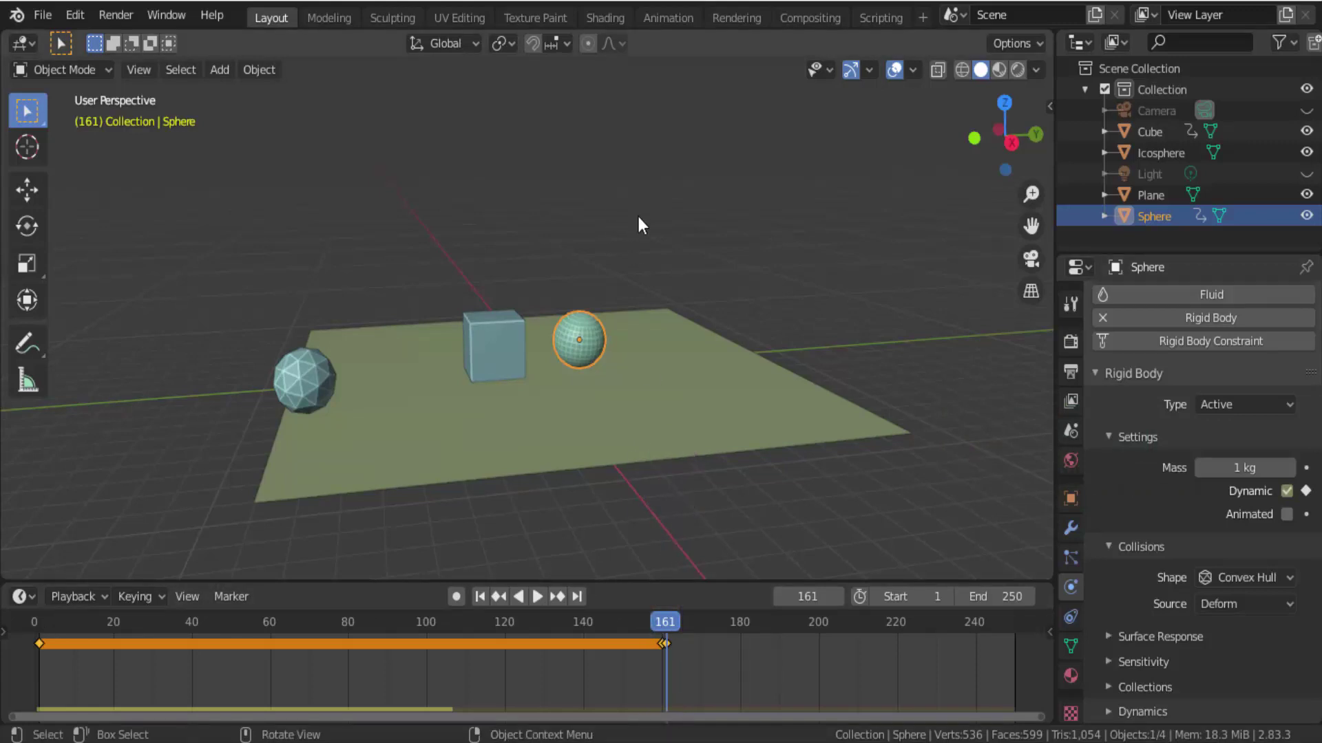
click(480, 596)
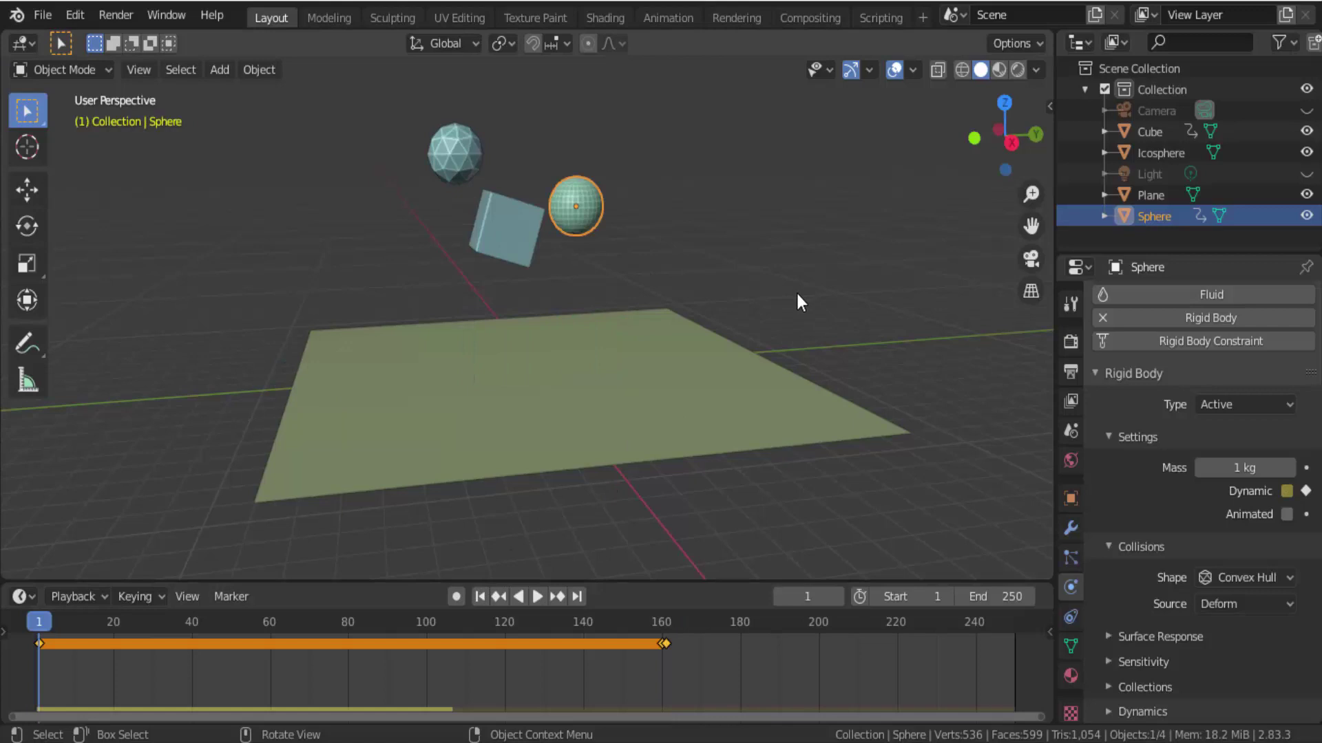
Step: Play back to near frame 229, confirming the Cube drops after 60 and the Sphere after 160, then rewind
click(534, 601)
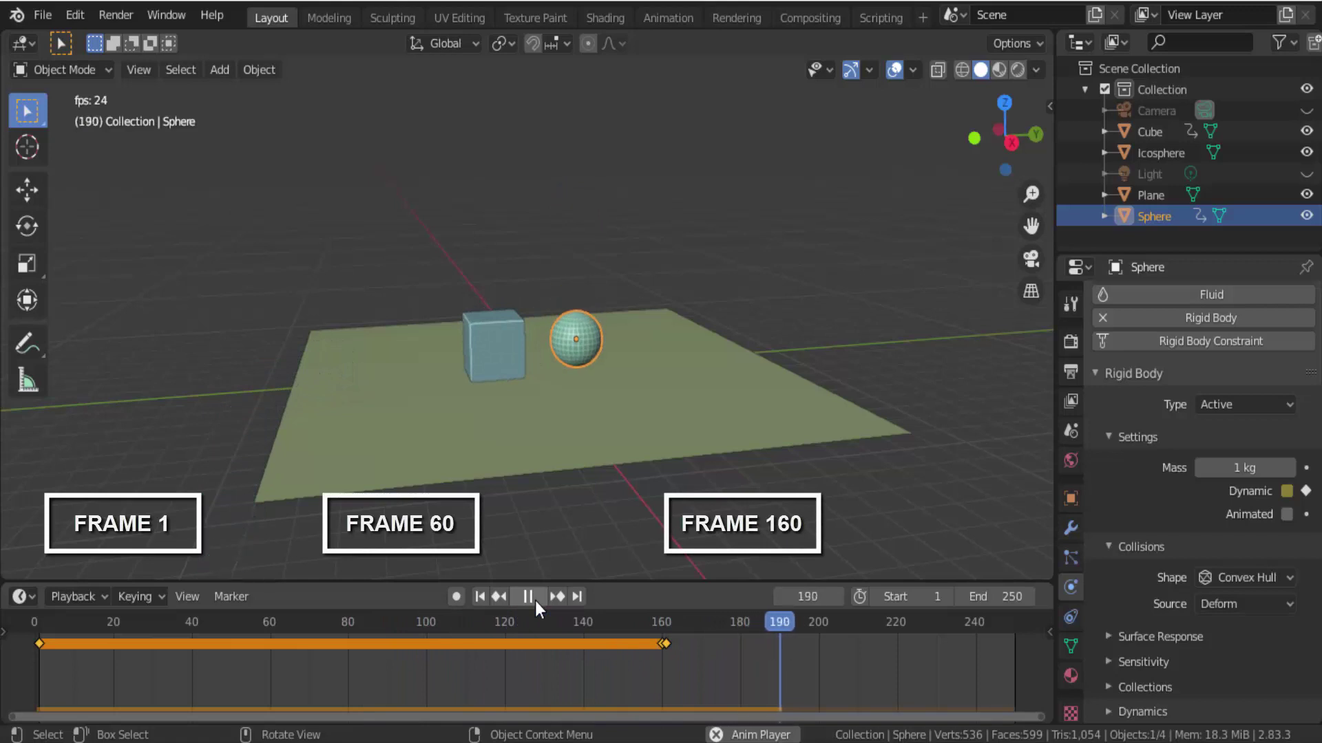
click(535, 601)
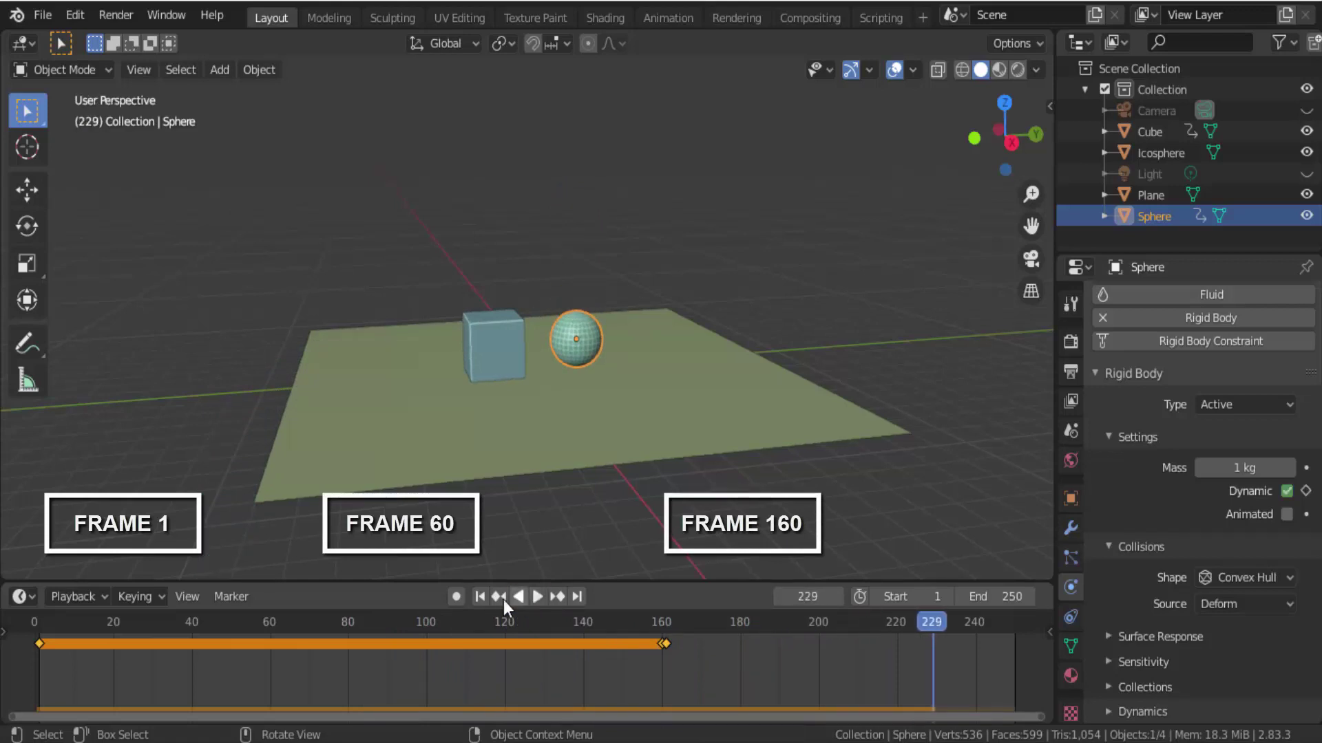
click(489, 598)
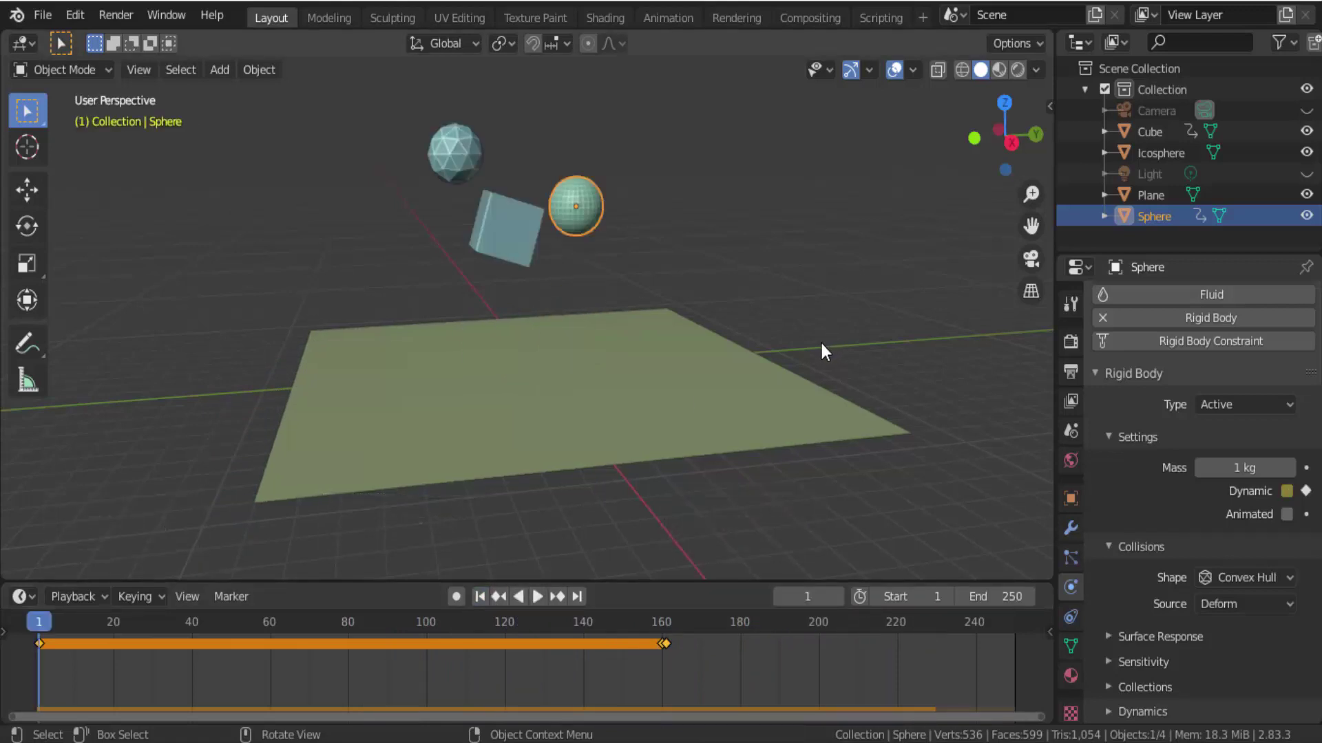